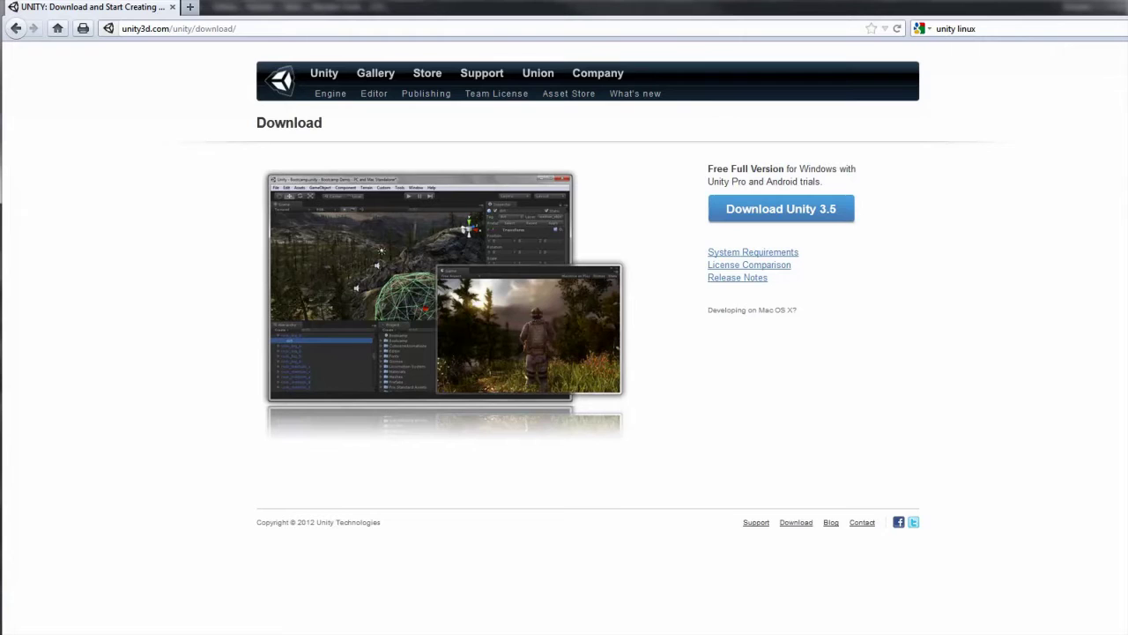
Show the Download Unity 3.5 page at unity3d.com/unity/download in Firefox
{"action": "mouse_move", "coordinate": [657, 634]}
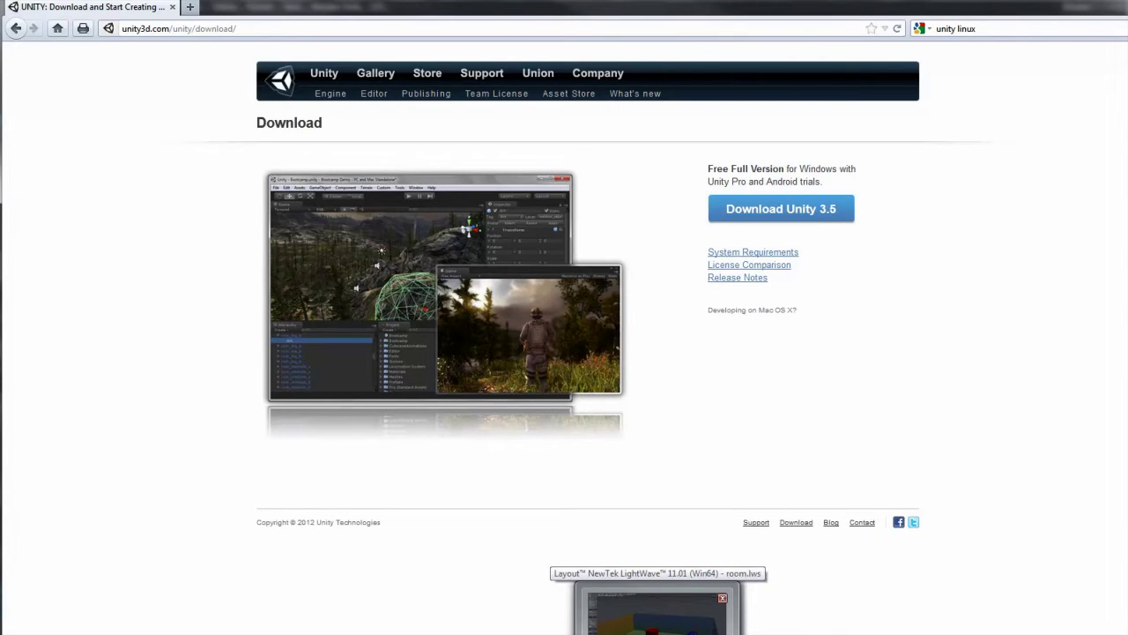
Bring up LightWave's room scene, preview its lighting in VPR, then return to Textured Shaded Solid
{"action": "left_click", "coordinate": [657, 617]}
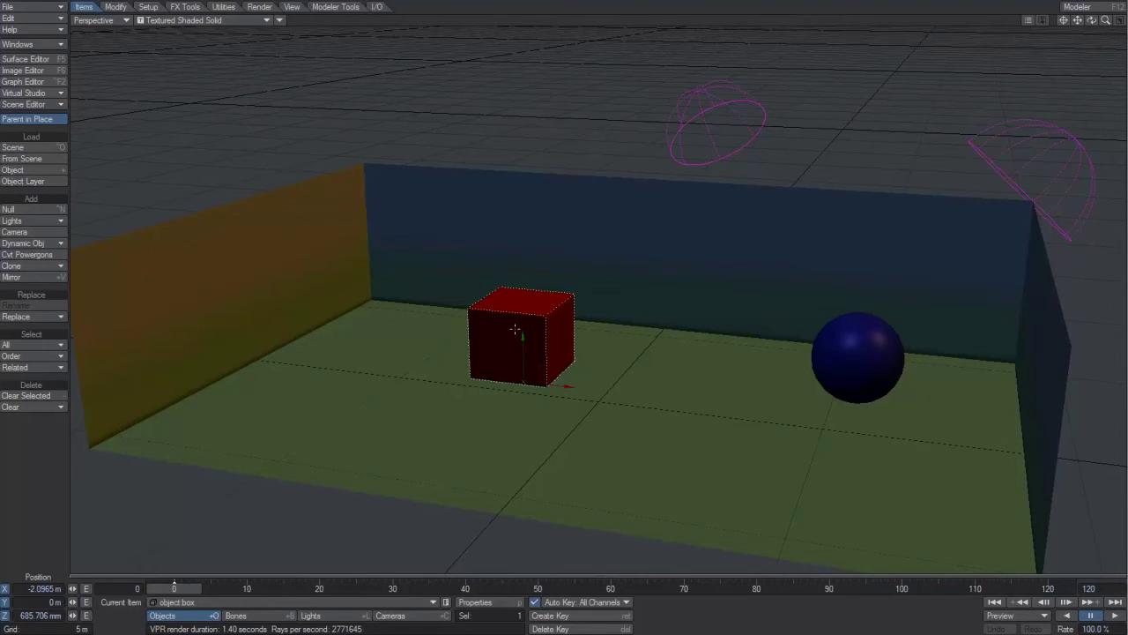
{"action": "key", "text": "shift+F10"}
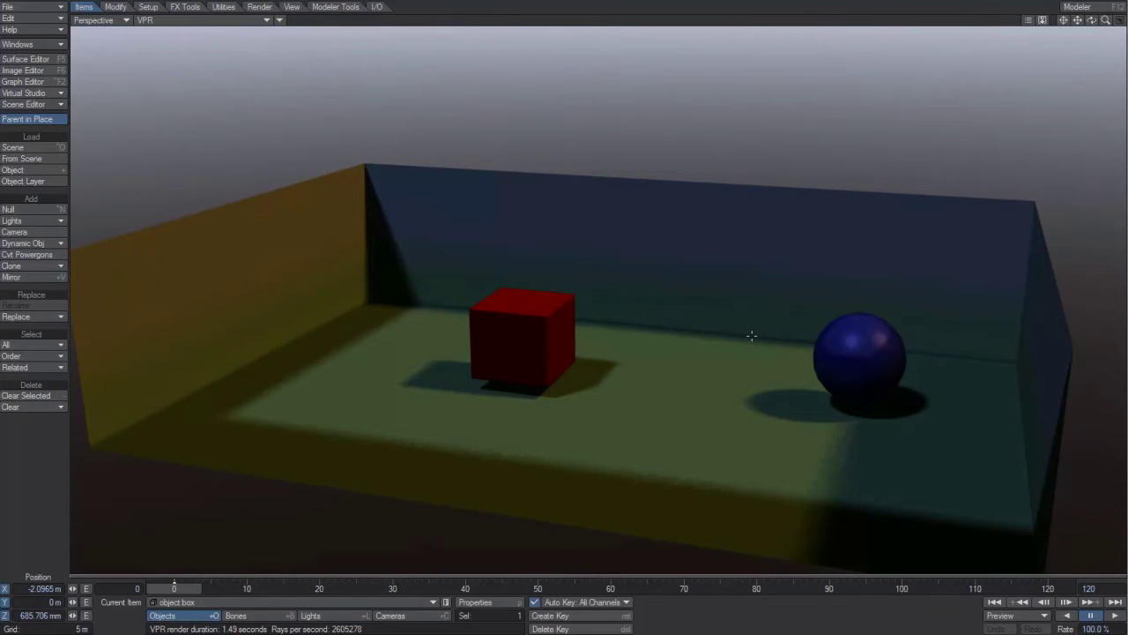
{"action": "key", "text": "shift+F6"}
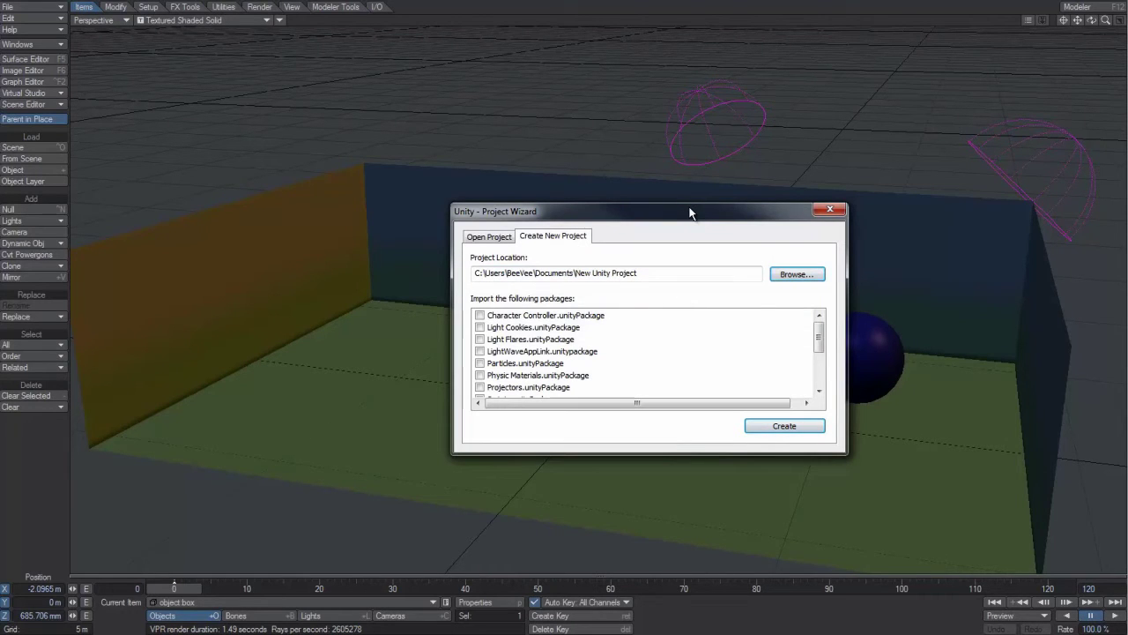
Make a new Desktop folder named Room_Unity and select it as the project location
{"action": "left_click", "coordinate": [797, 275]}
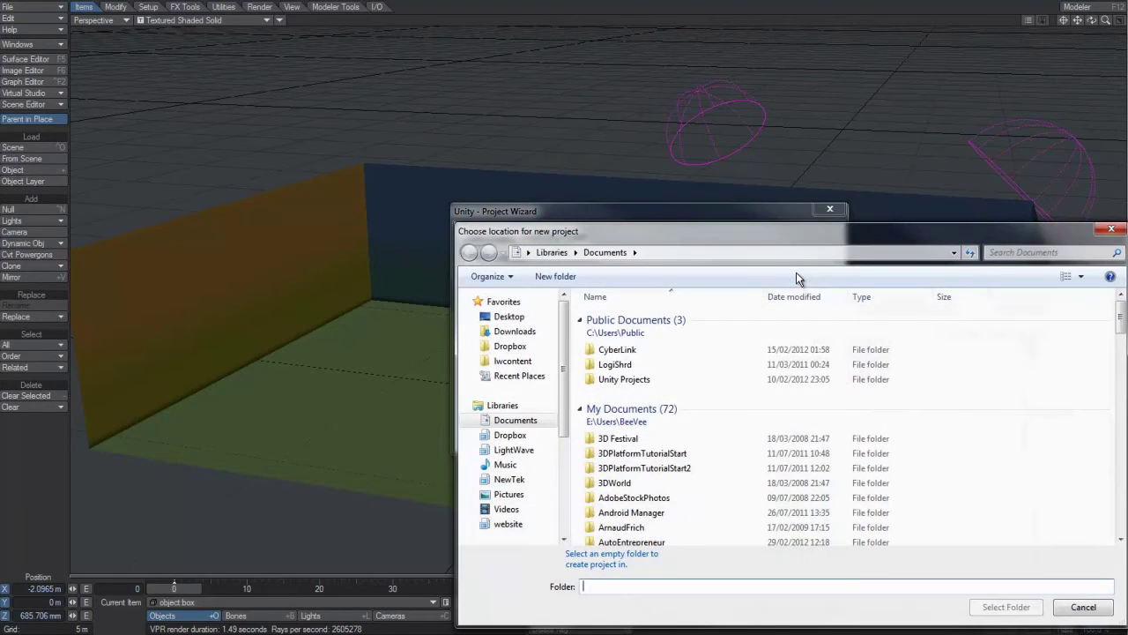
{"action": "left_click", "coordinate": [508, 319]}
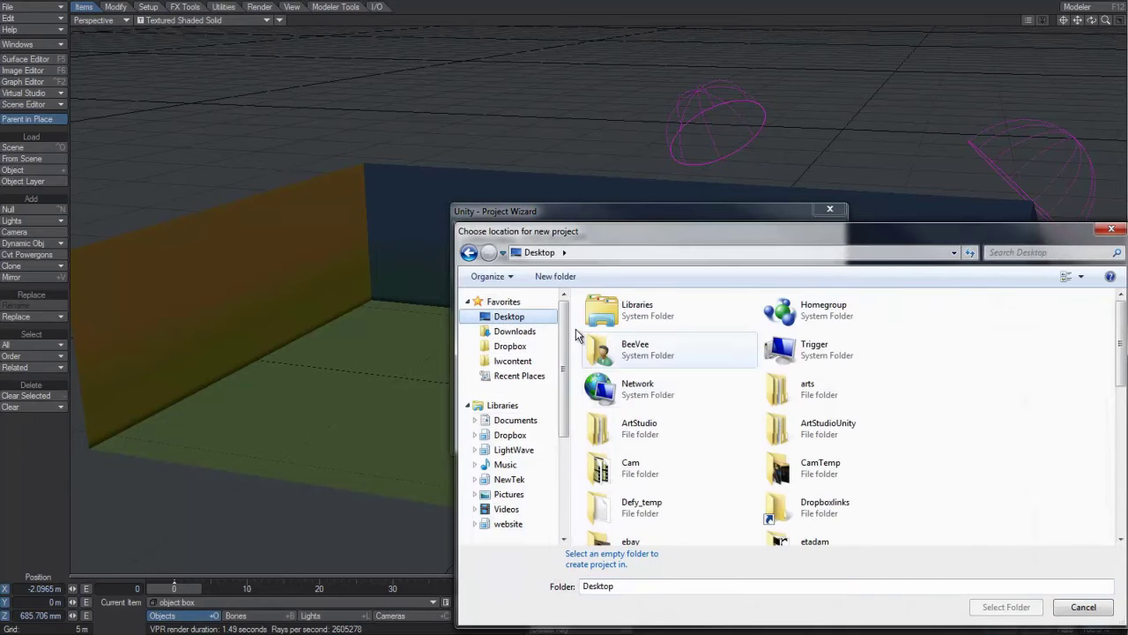
{"action": "scroll", "coordinate": [964, 430], "scroll_direction": "down", "scroll_amount": 2}
{"action": "scroll", "coordinate": [964, 430], "scroll_direction": "down", "scroll_amount": 5}
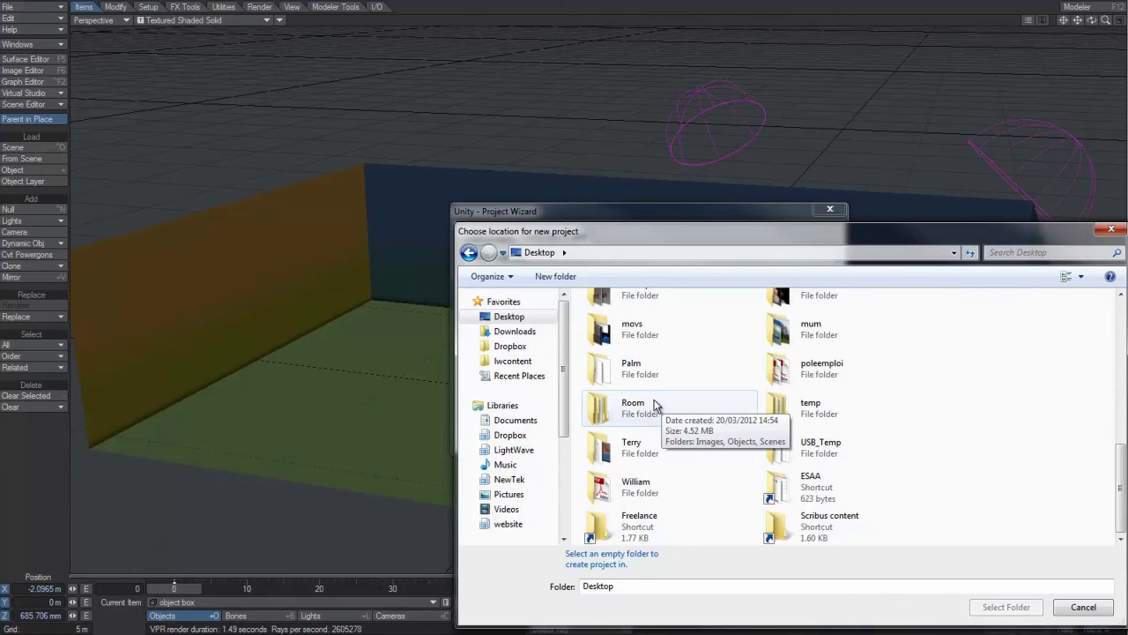
{"action": "left_click", "coordinate": [553, 276]}
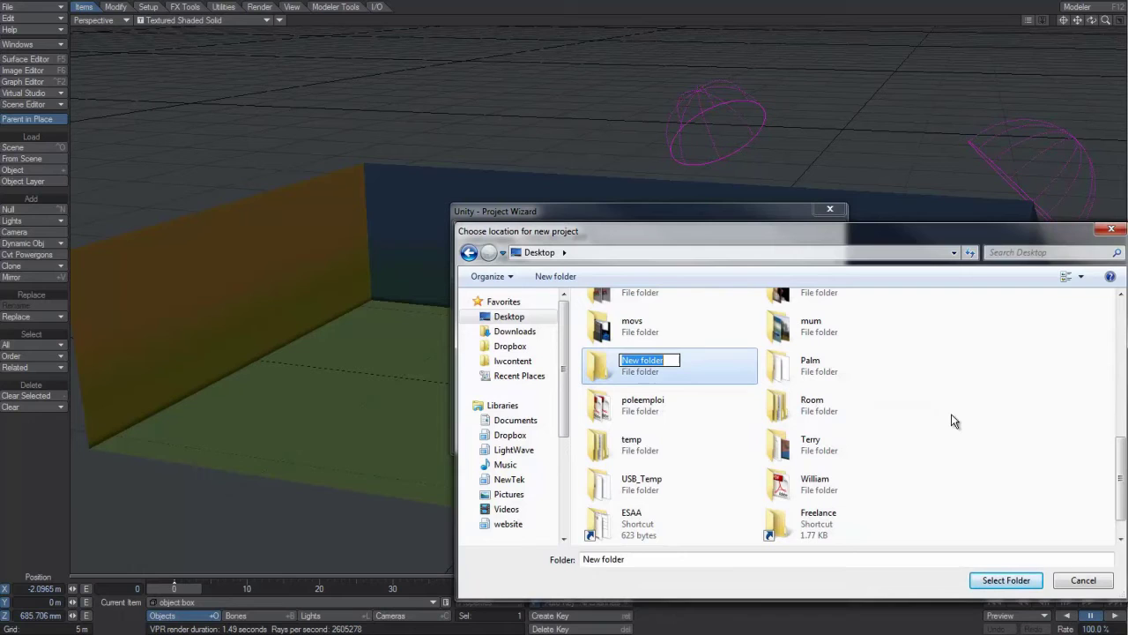
{"action": "type", "text": "Roo"}
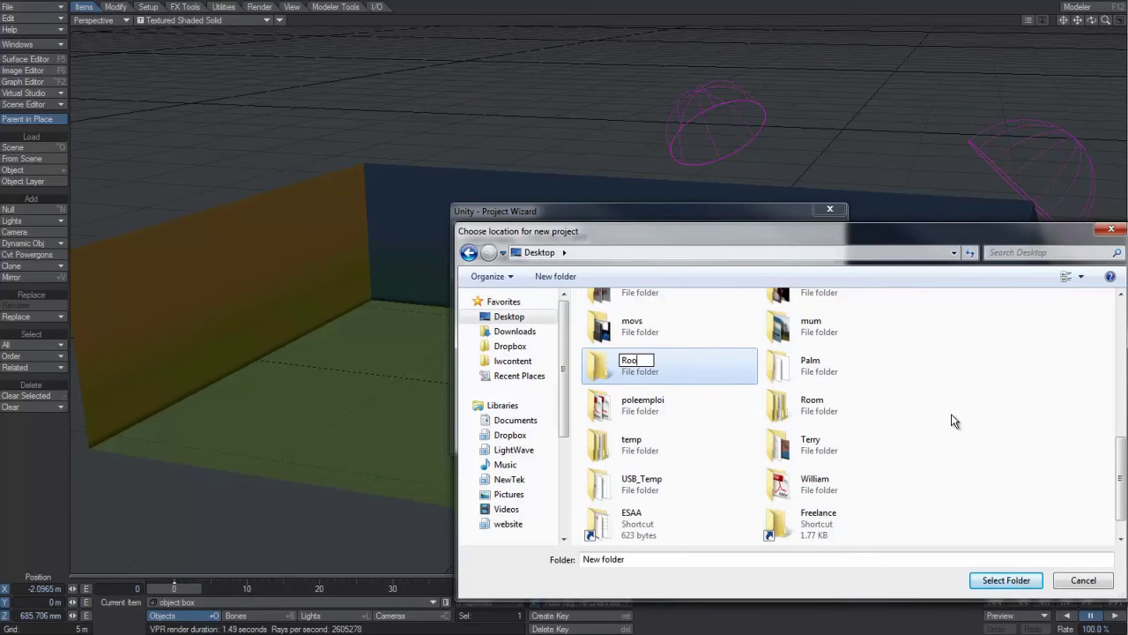
{"action": "type", "text": "m_Unity"}
{"action": "key", "text": "Return"}
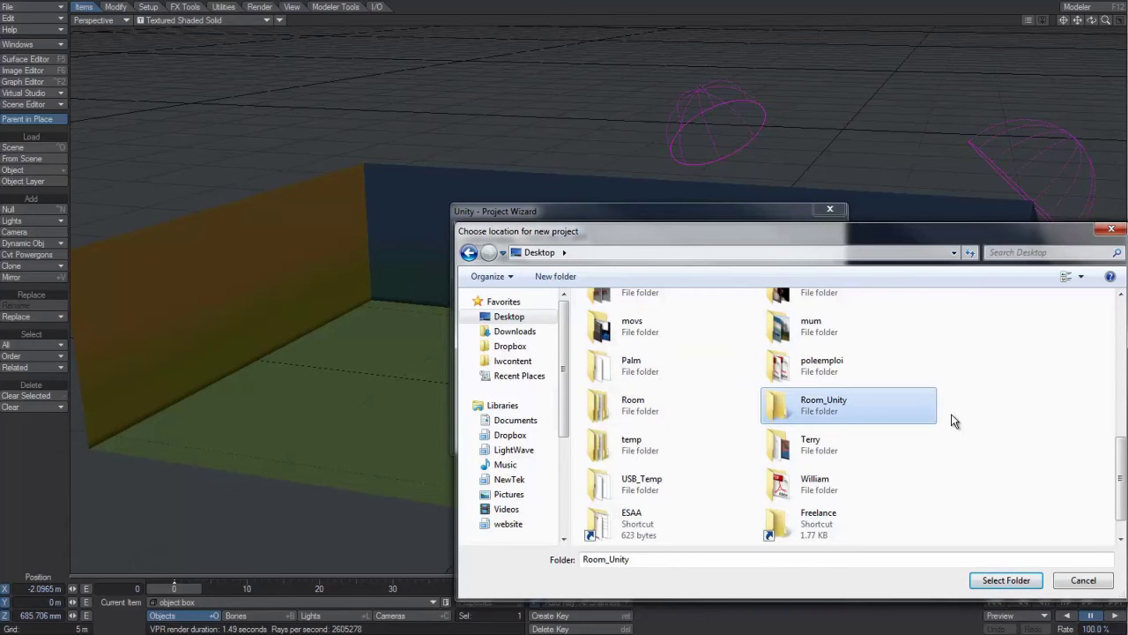
{"action": "left_click", "coordinate": [1005, 579]}
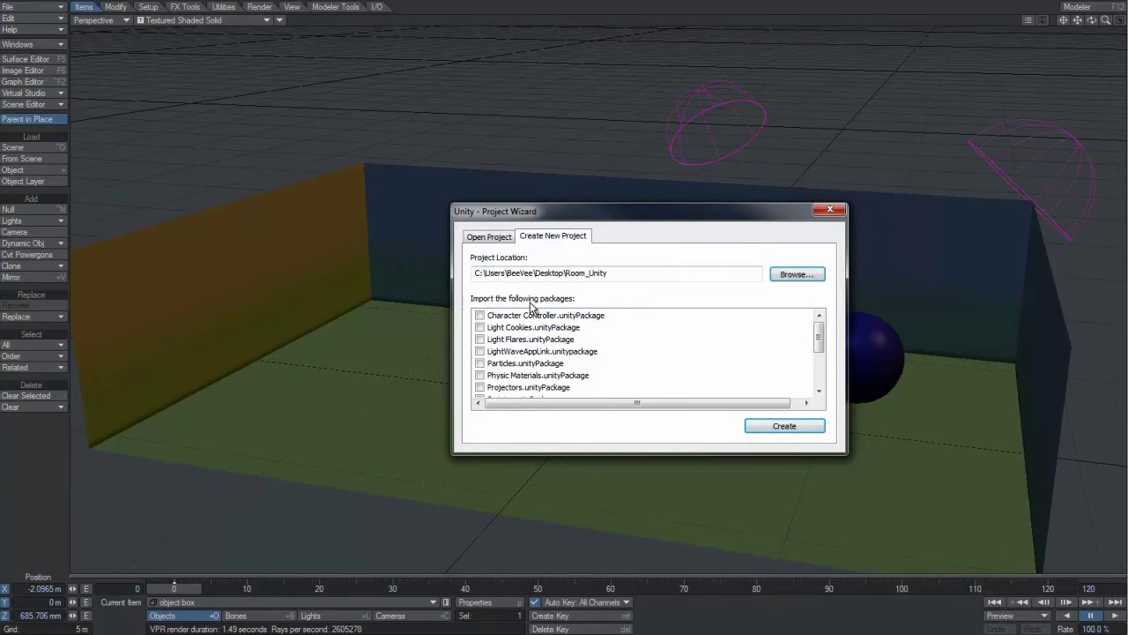
Create the project with Character Controller.unityPackage included
{"action": "left_click", "coordinate": [481, 316]}
{"action": "left_click", "coordinate": [778, 427]}
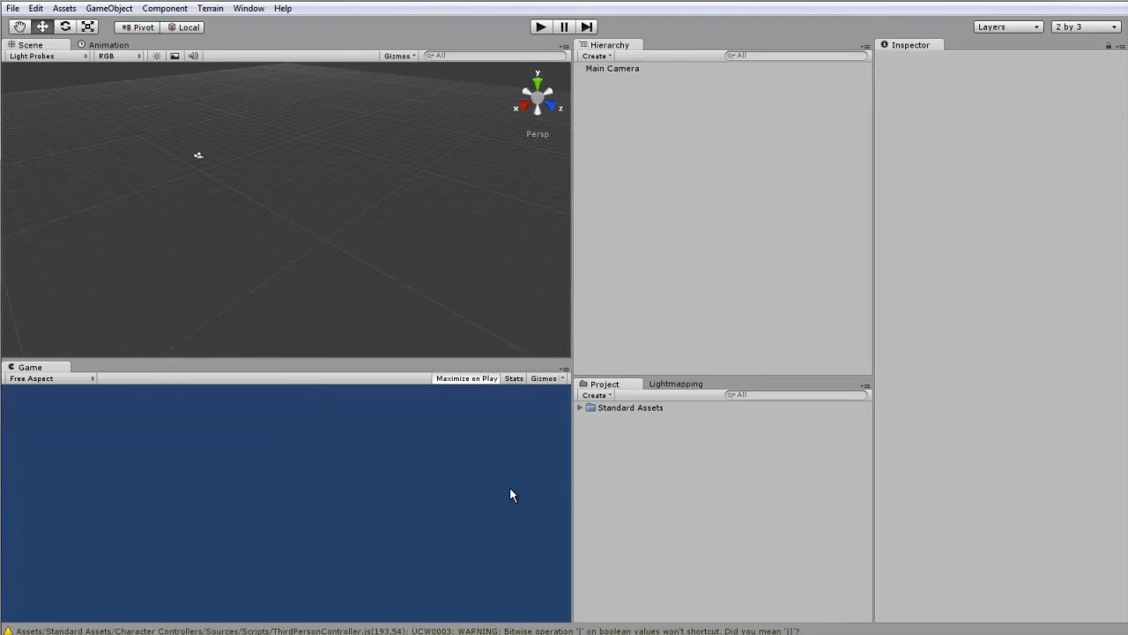
{"action": "mouse_move", "coordinate": [542, 634]}
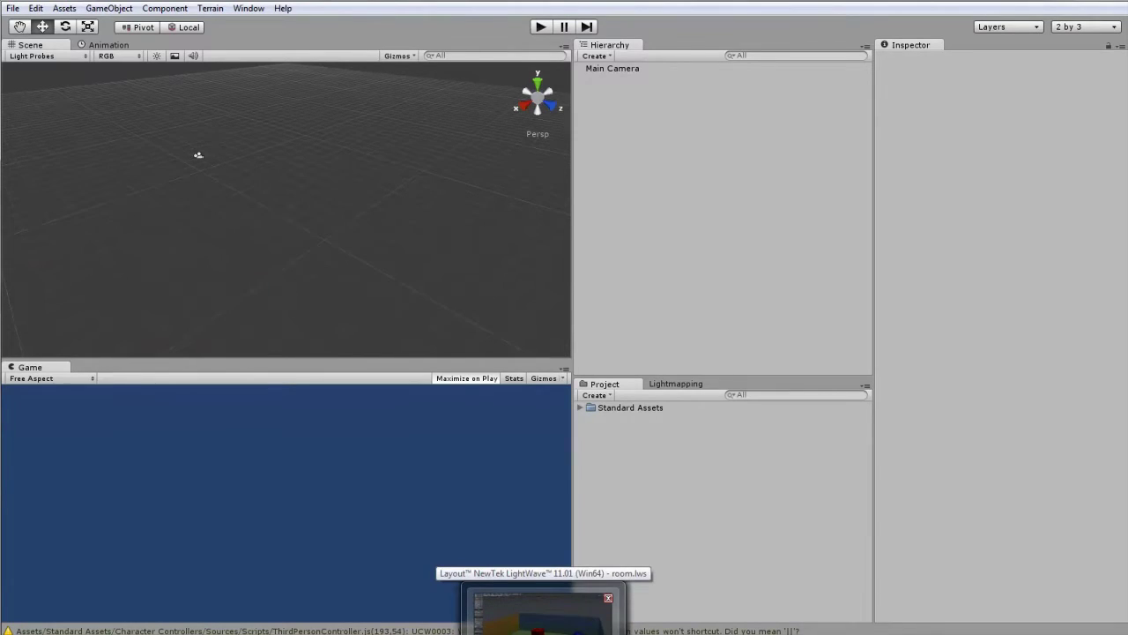
Clear LightWave's room scene with File > Clear Scene
{"action": "left_click", "coordinate": [542, 613]}
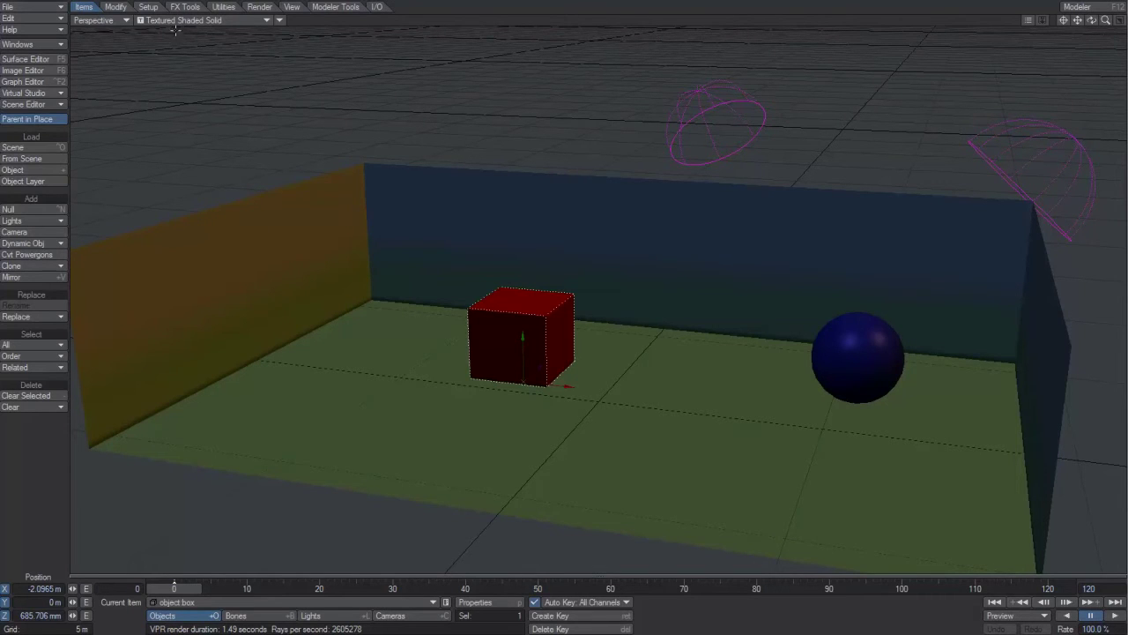
{"action": "left_click", "coordinate": [27, 6]}
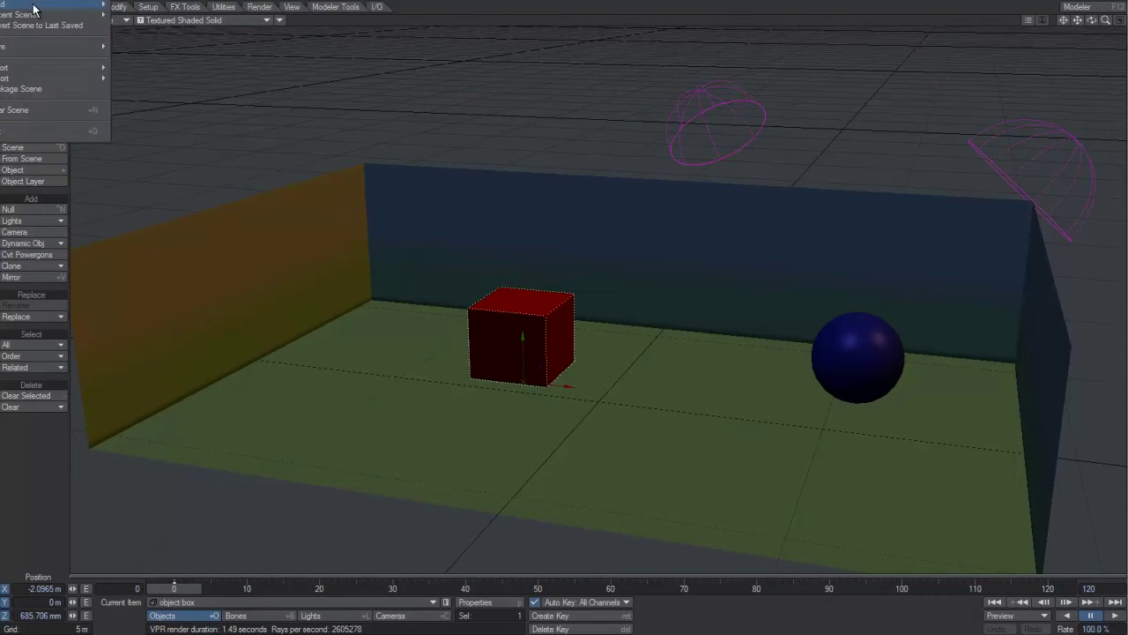
{"action": "left_click", "coordinate": [28, 114]}
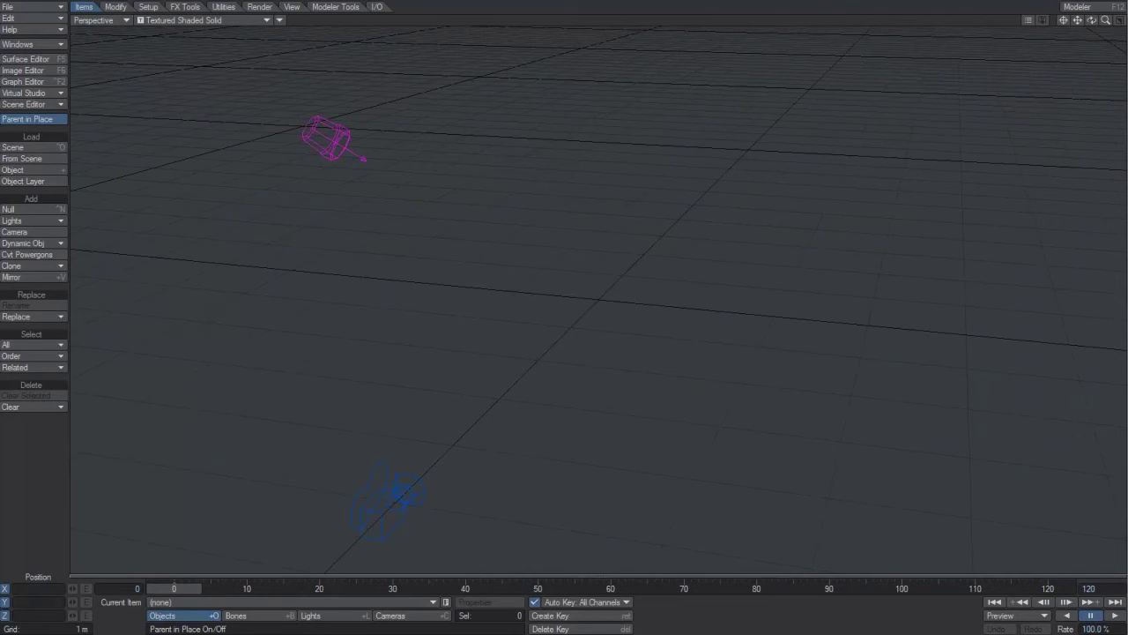
Paste the Room folder into the Room_Unity project's Assets folder
{"action": "key", "text": "alt+Tab"}
{"action": "left_click_drag", "start_coordinate": [684, 76], "coordinate": [487, 66]}
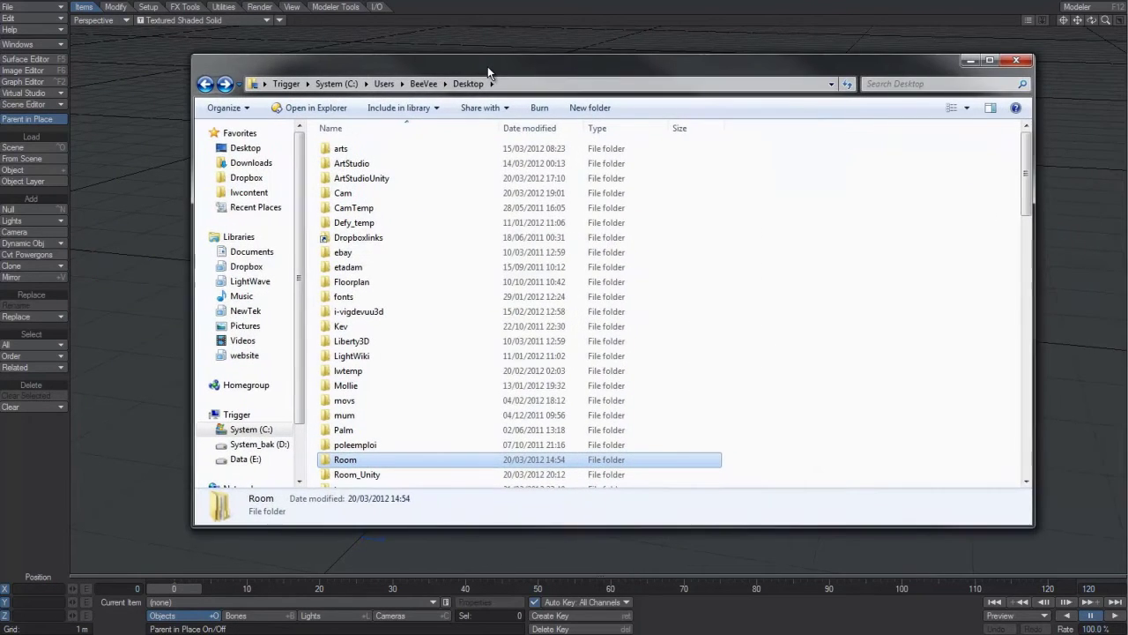
{"action": "left_click", "coordinate": [776, 372]}
{"action": "scroll", "coordinate": [775, 378], "scroll_direction": "down", "scroll_amount": 2}
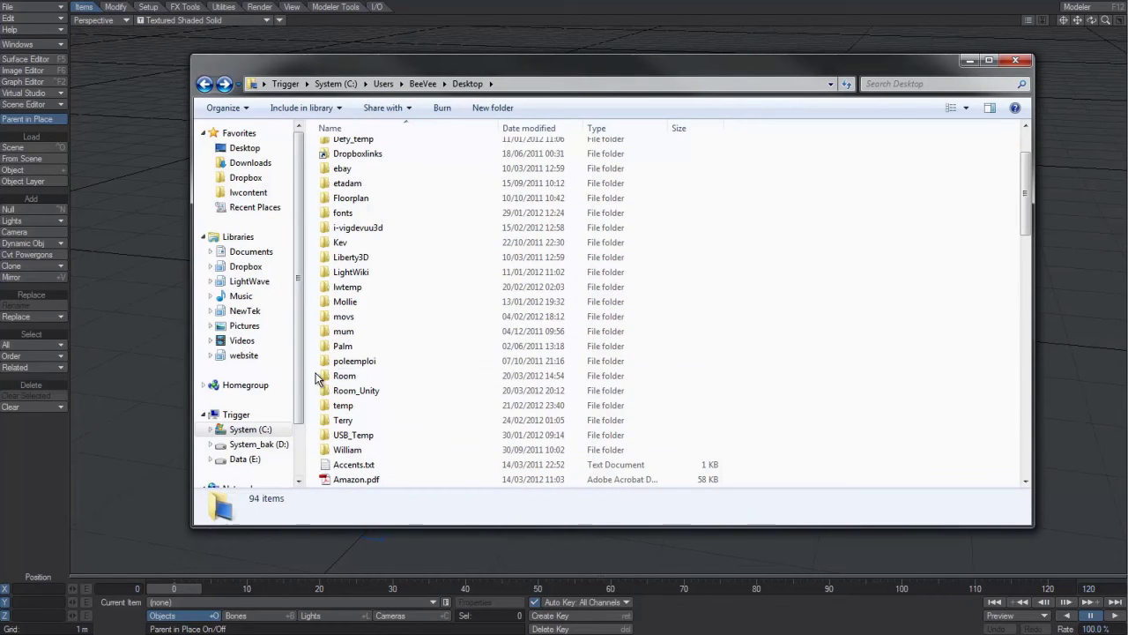
{"action": "left_click", "coordinate": [348, 380]}
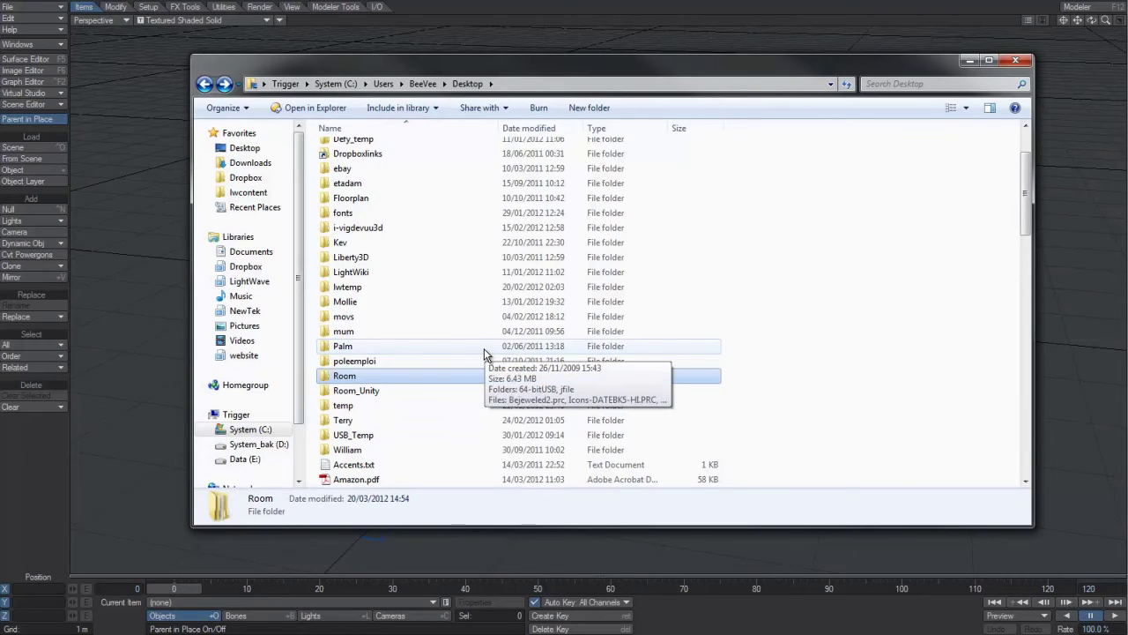
{"action": "double_click", "coordinate": [359, 390]}
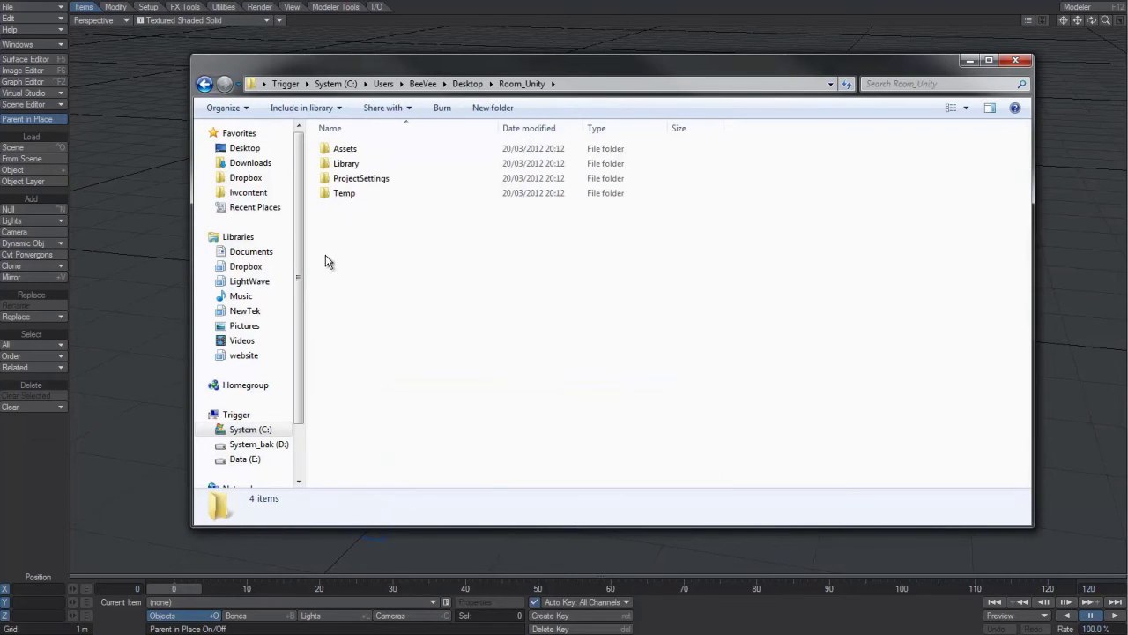
{"action": "double_click", "coordinate": [349, 152]}
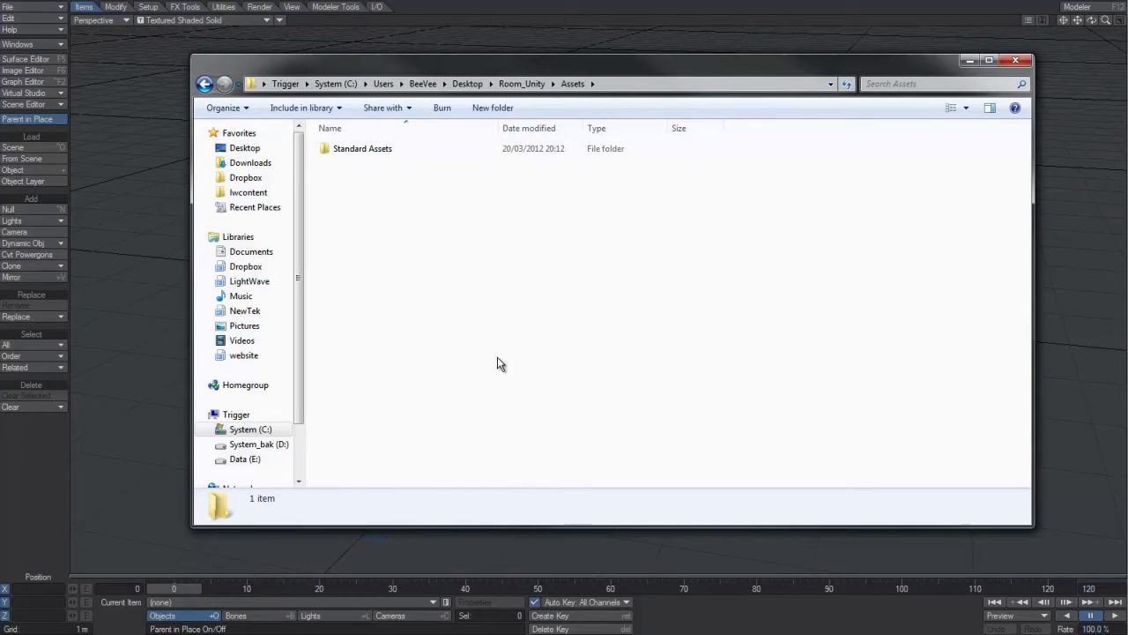
{"action": "key", "text": "ctrl+v"}
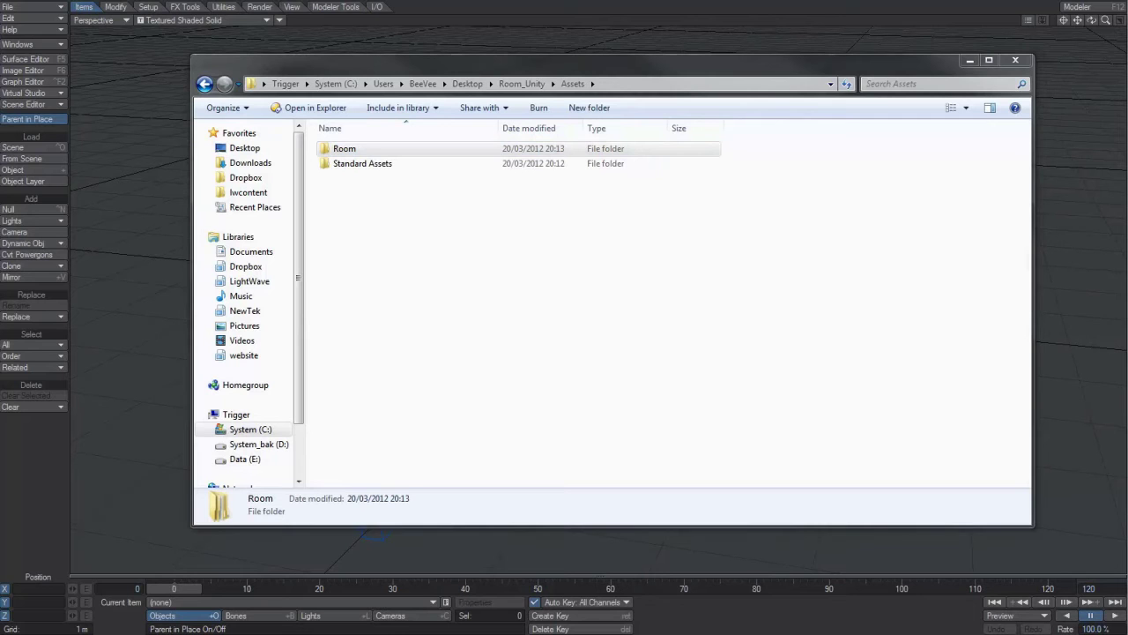
Browse a second Explorer window to LightWave's support/3rdparty_support/Unity3D folder
{"action": "left_click_drag", "start_coordinate": [1127, 70], "coordinate": [520, 123]}
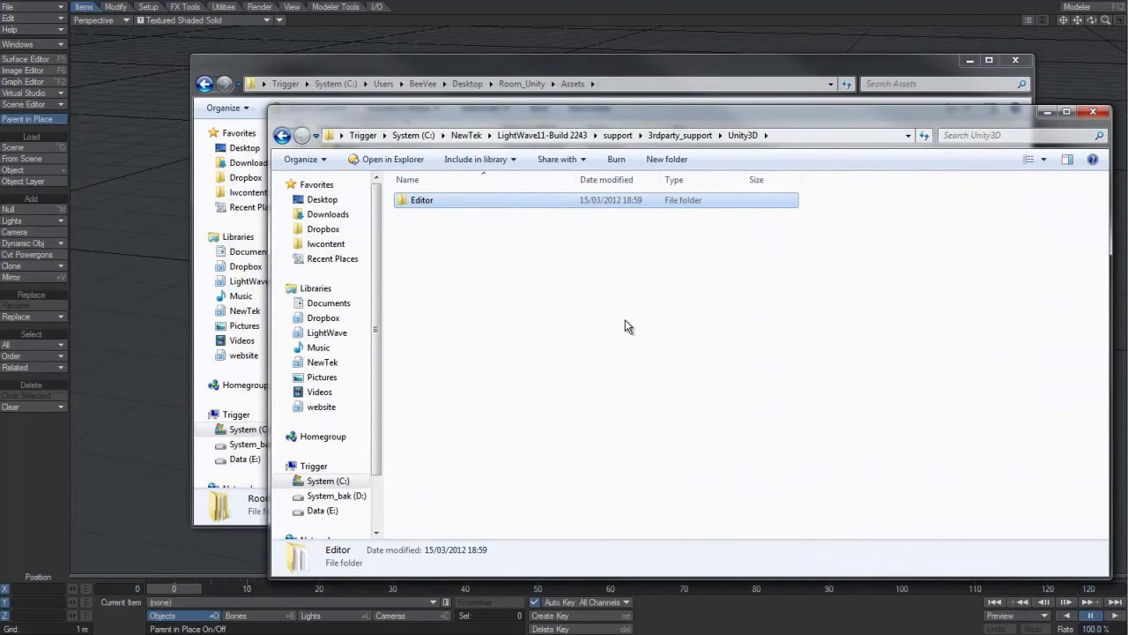
{"action": "key", "text": "BackSpace"}
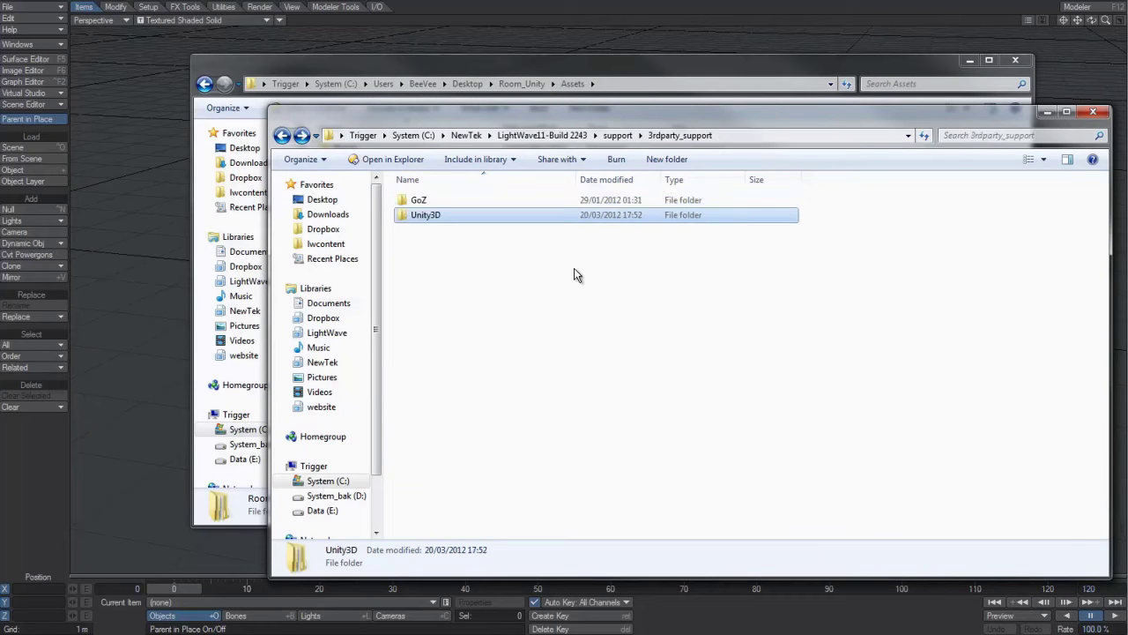
{"action": "key", "text": "BackSpace"}
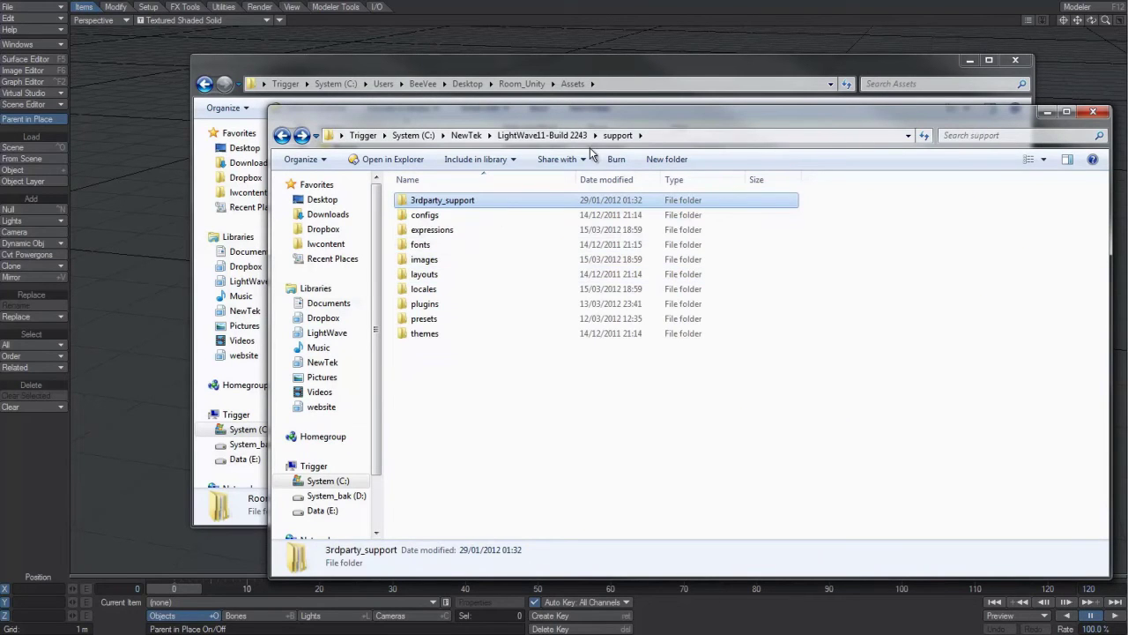
{"action": "key", "text": "BackSpace"}
{"action": "double_click", "coordinate": [426, 275]}
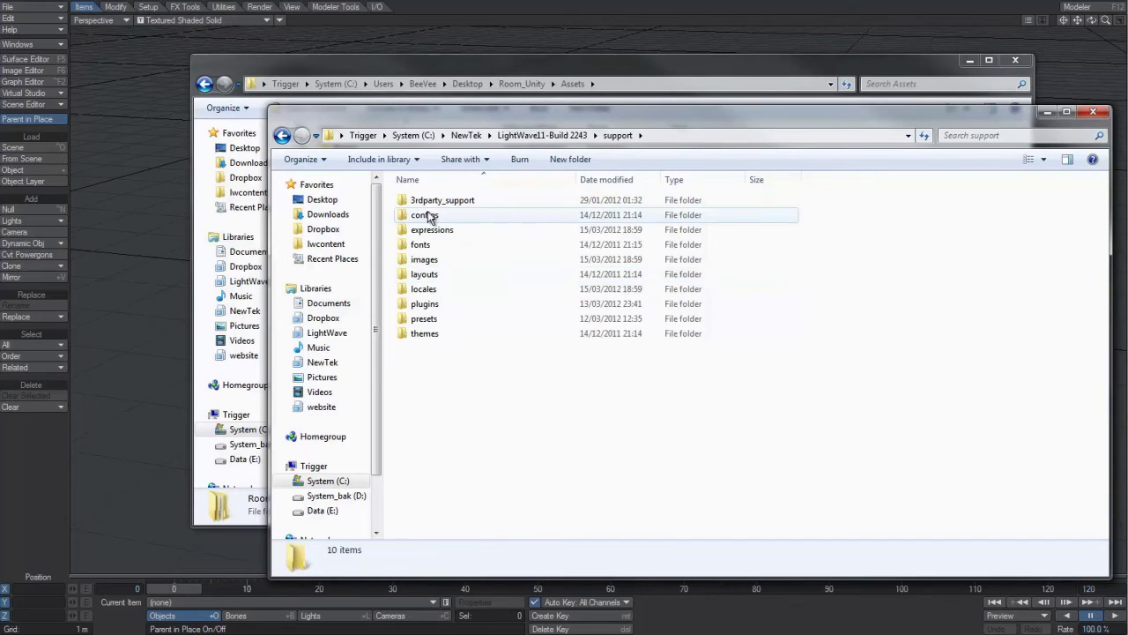
{"action": "double_click", "coordinate": [428, 201]}
{"action": "double_click", "coordinate": [418, 214]}
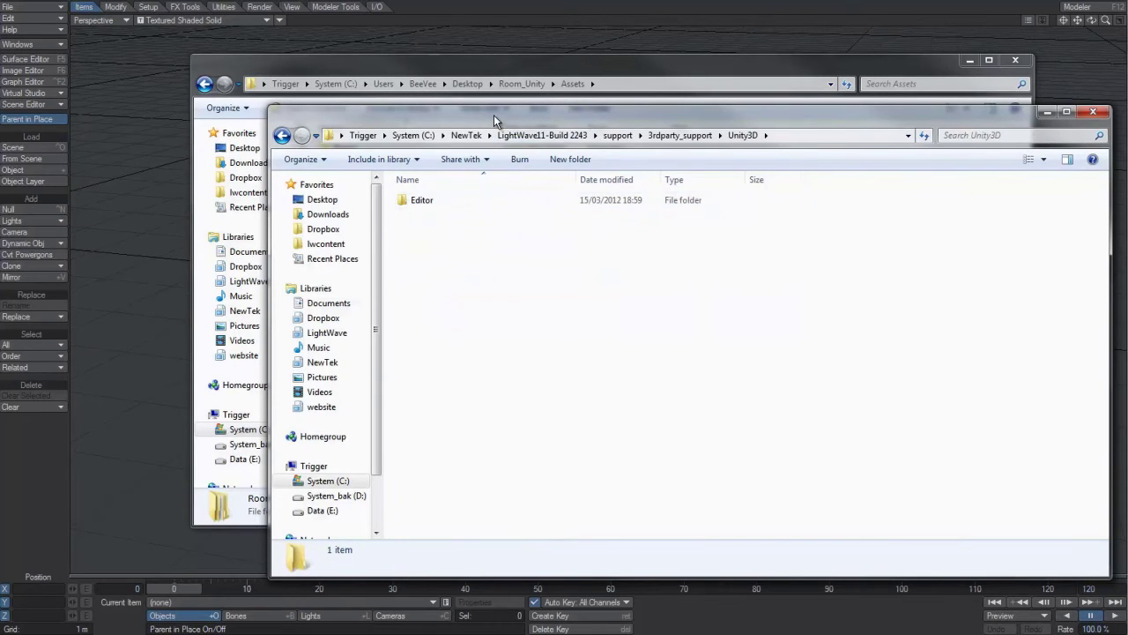
Copy the Editor folder into Assets and move the Explorer windows off the viewport
{"action": "left_click_drag", "start_coordinate": [493, 115], "coordinate": [787, 126]}
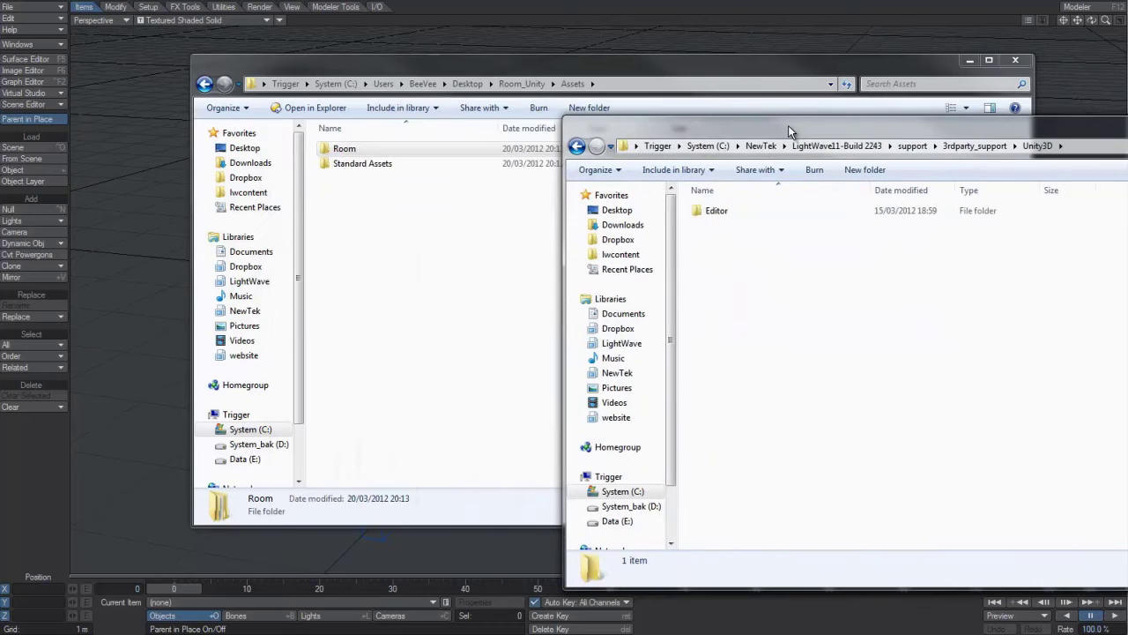
{"action": "left_click", "coordinate": [720, 212]}
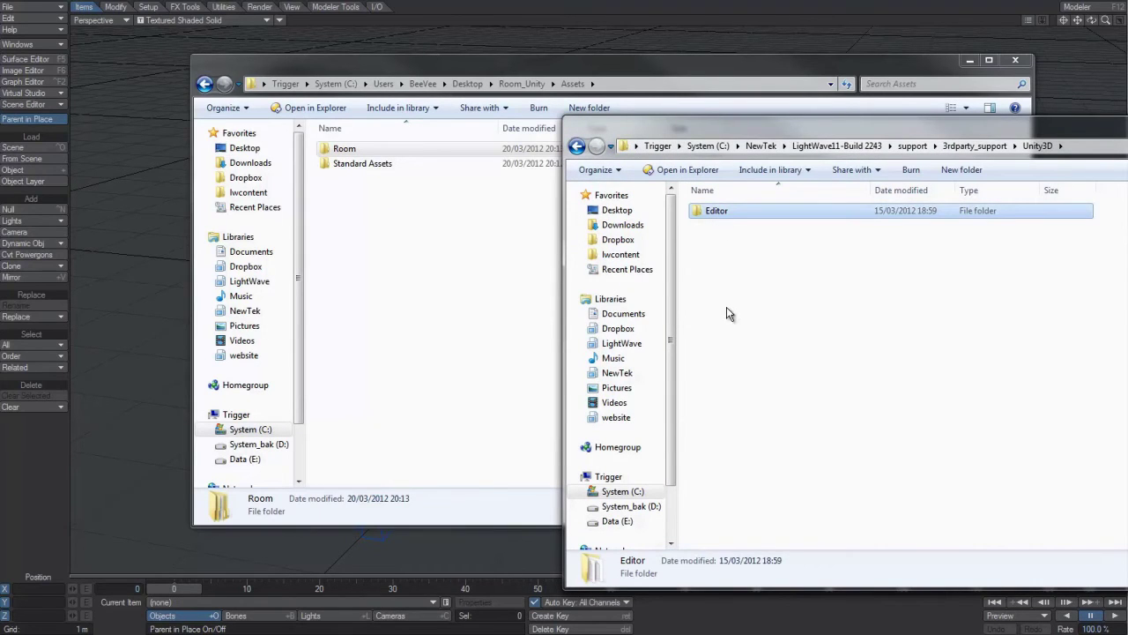
{"action": "left_click", "coordinate": [420, 308]}
{"action": "key", "text": "ctrl+v"}
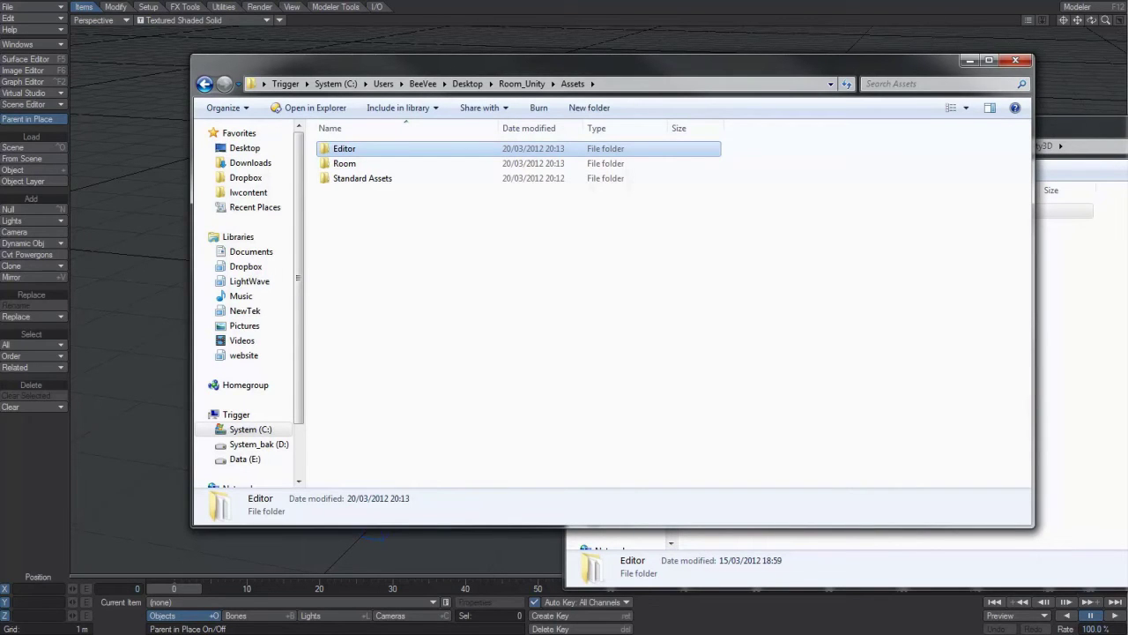
{"action": "left_click_drag", "start_coordinate": [863, 67], "coordinate": [1127, 71]}
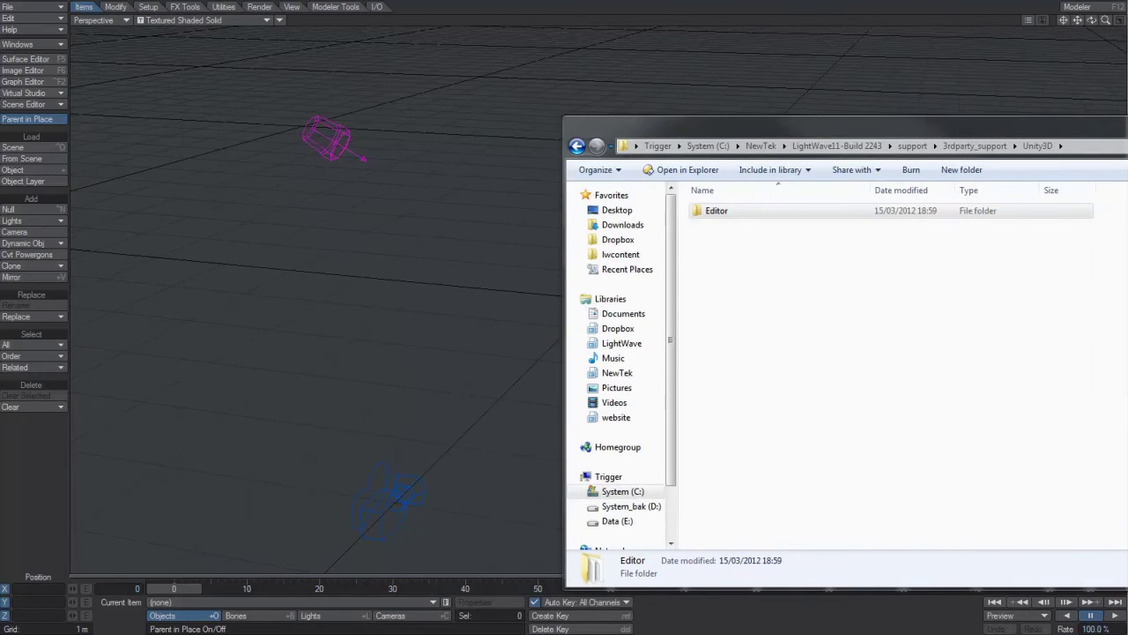
{"action": "left_click_drag", "start_coordinate": [846, 128], "coordinate": [1127, 123]}
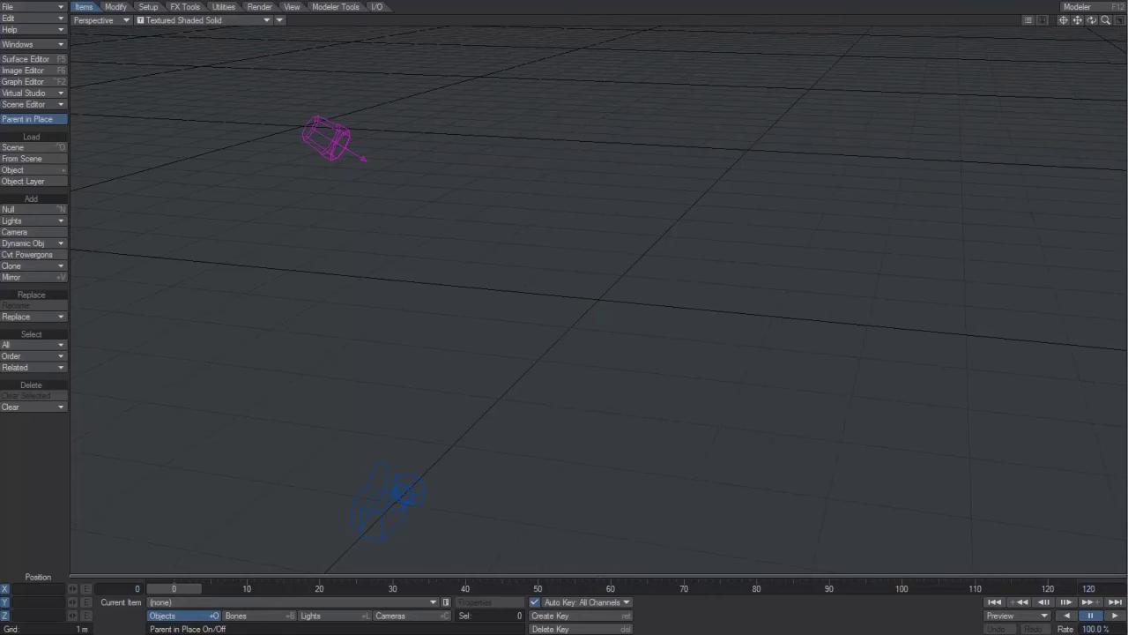
Load room.lws from Room_Unity/Assets/Room/Scenes, accepting the content directory switch
{"action": "left_click", "coordinate": [43, 8]}
{"action": "mouse_move", "coordinate": [53, 8]}
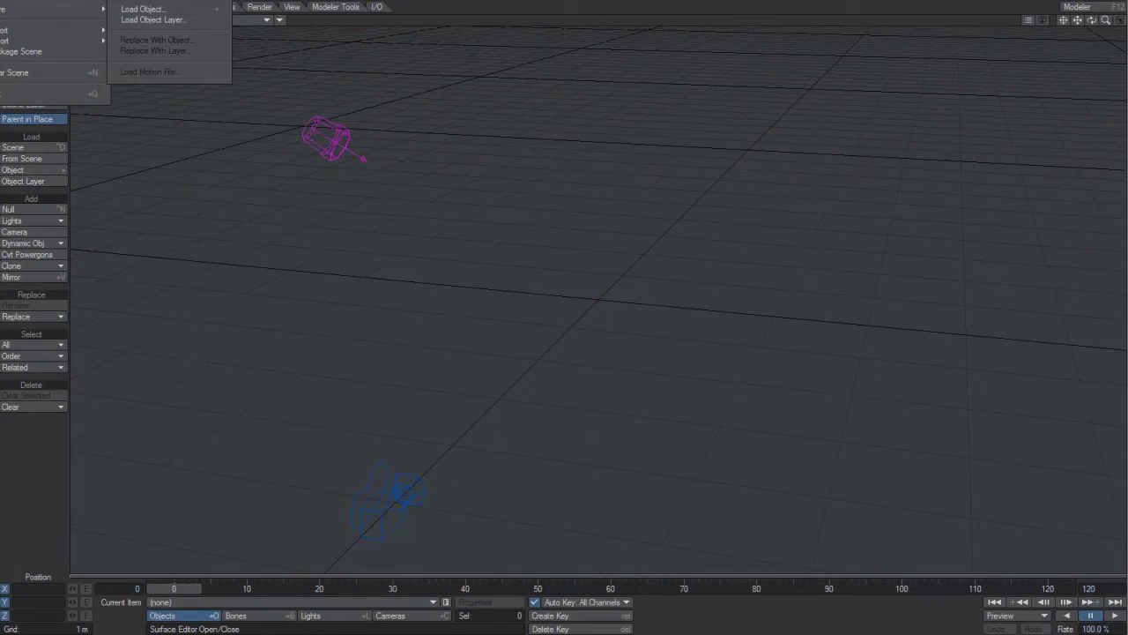
{"action": "left_click", "coordinate": [154, 2]}
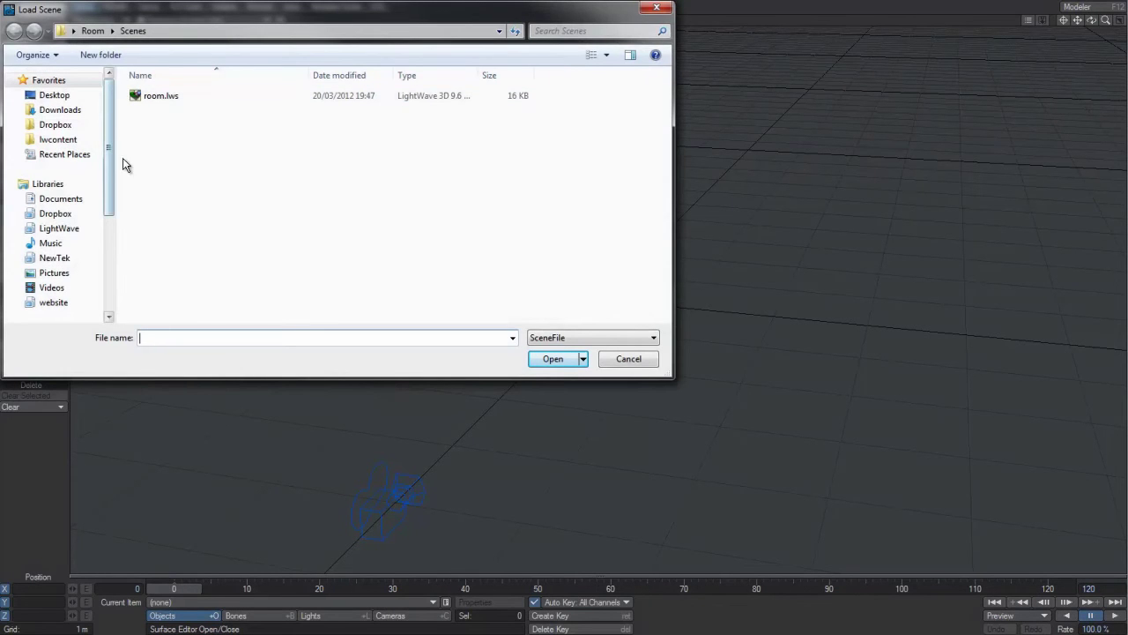
{"action": "left_click", "coordinate": [64, 94]}
{"action": "double_click", "coordinate": [368, 301]}
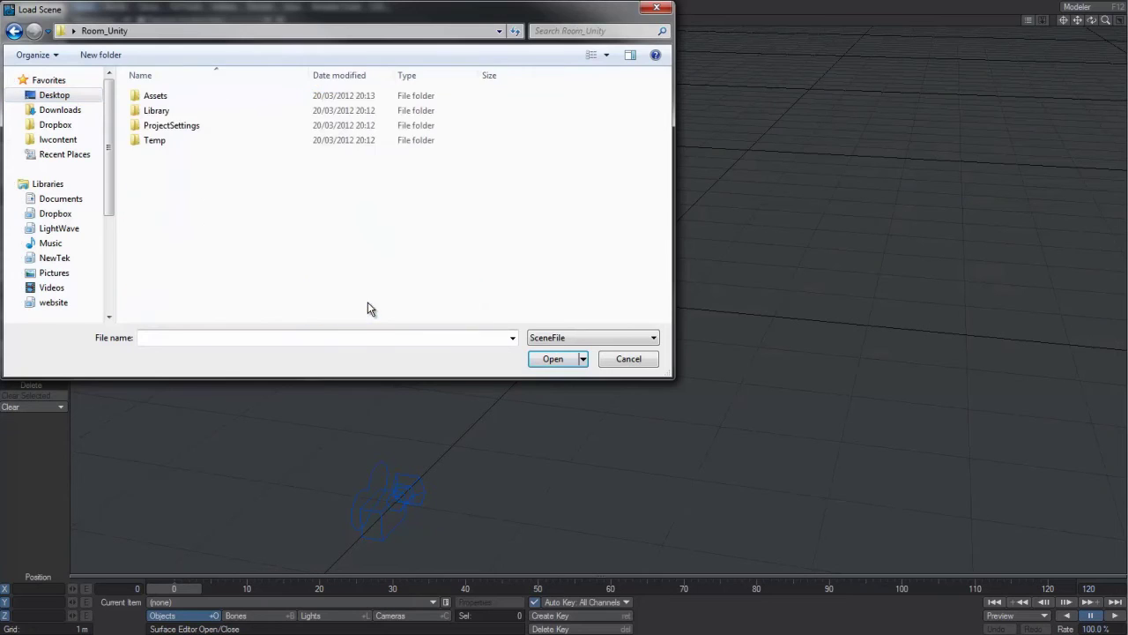
{"action": "double_click", "coordinate": [155, 97]}
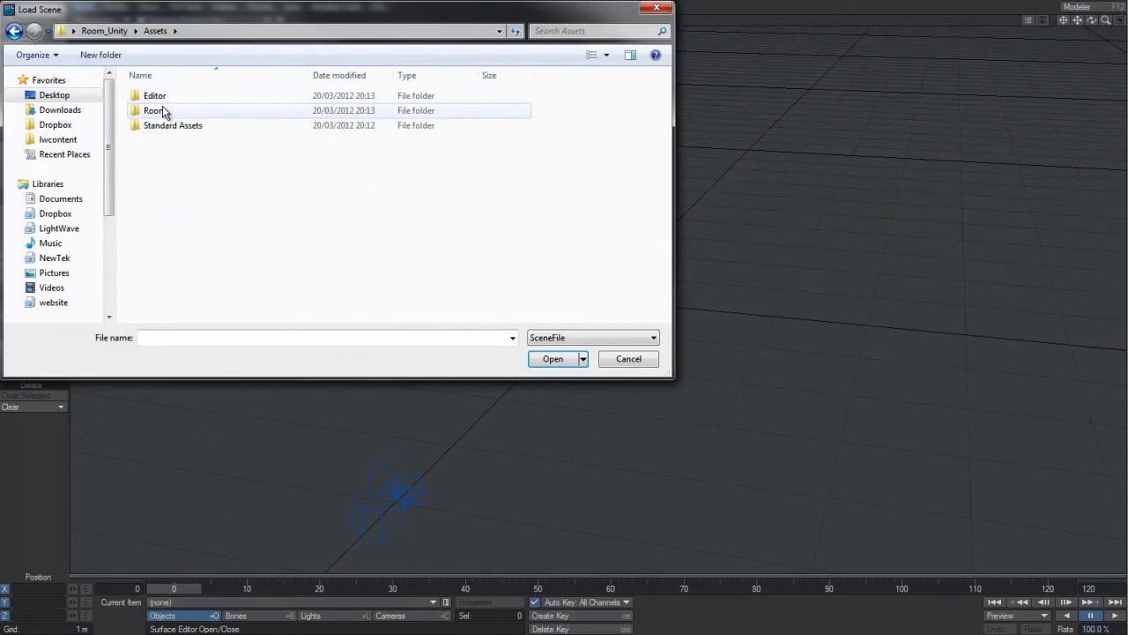
{"action": "double_click", "coordinate": [160, 114]}
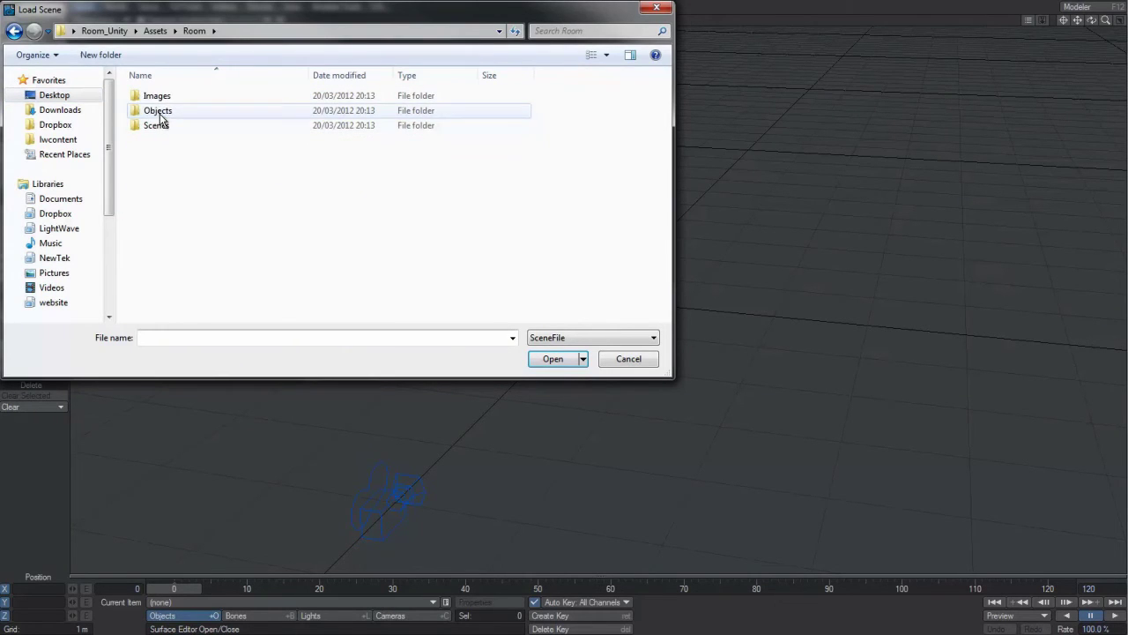
{"action": "double_click", "coordinate": [159, 125]}
{"action": "double_click", "coordinate": [165, 99]}
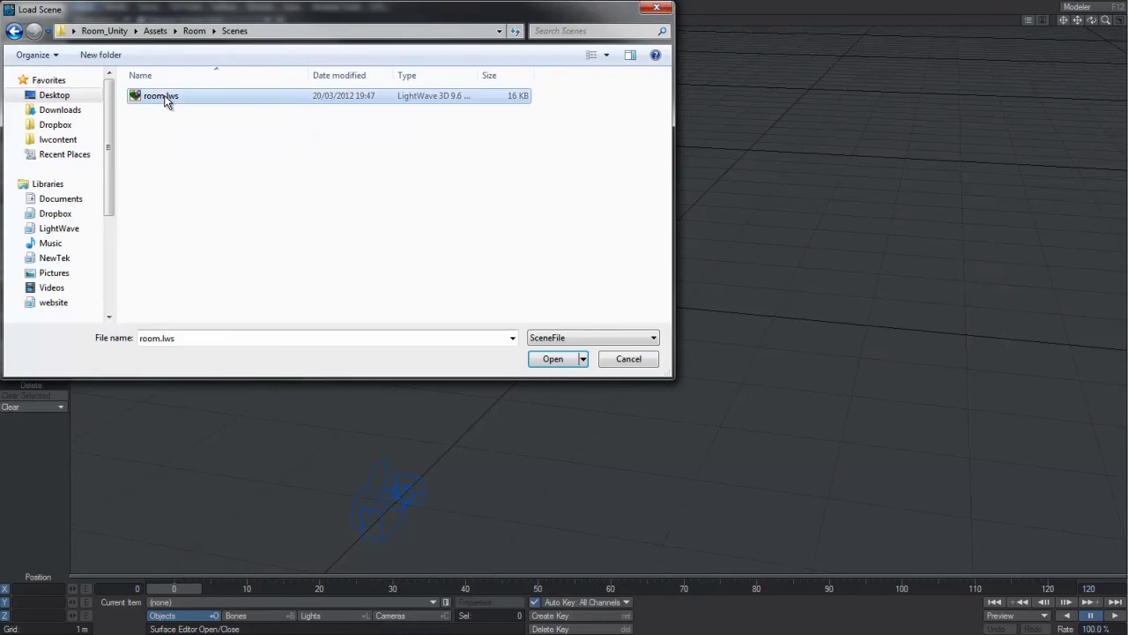
{"action": "left_click", "coordinate": [544, 68]}
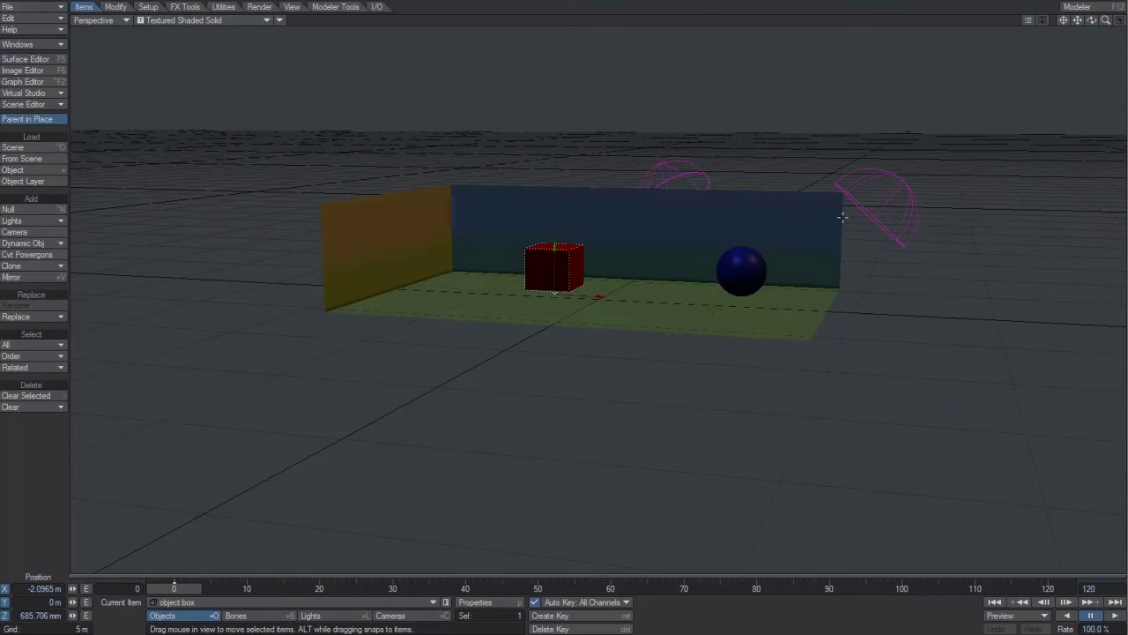
{"action": "left_click_drag", "start_coordinate": [623, 248], "coordinate": [595, 231], "text": "alt"}
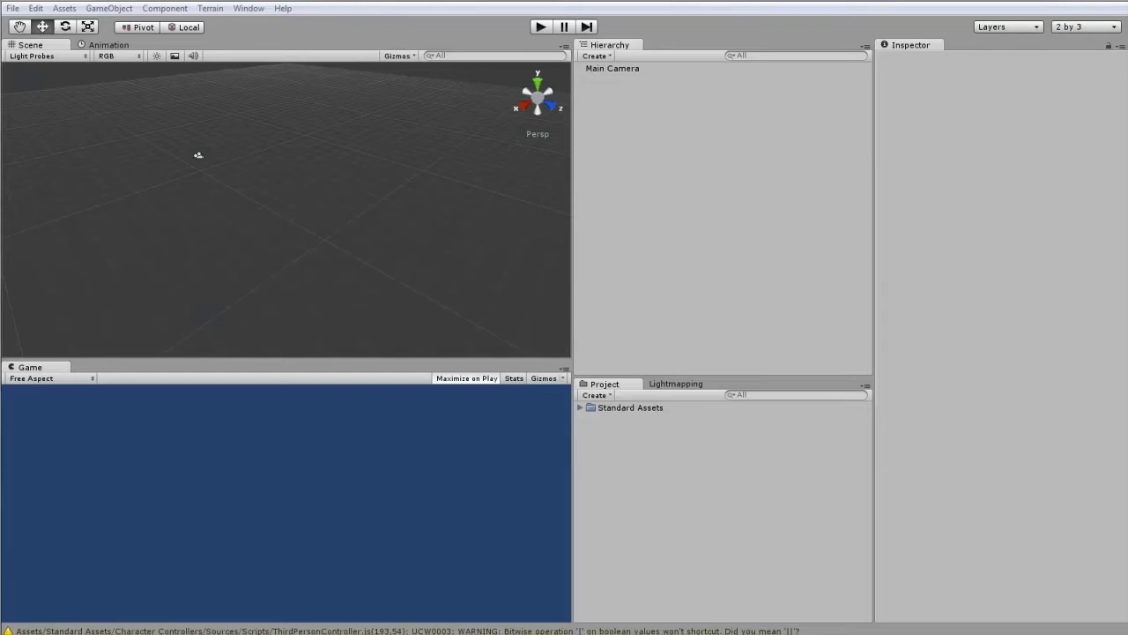
Expand the Room and Scenes folders in Unity's Project panel to show the room scene
{"action": "left_click_drag", "start_coordinate": [676, 446], "coordinate": [613, 426]}
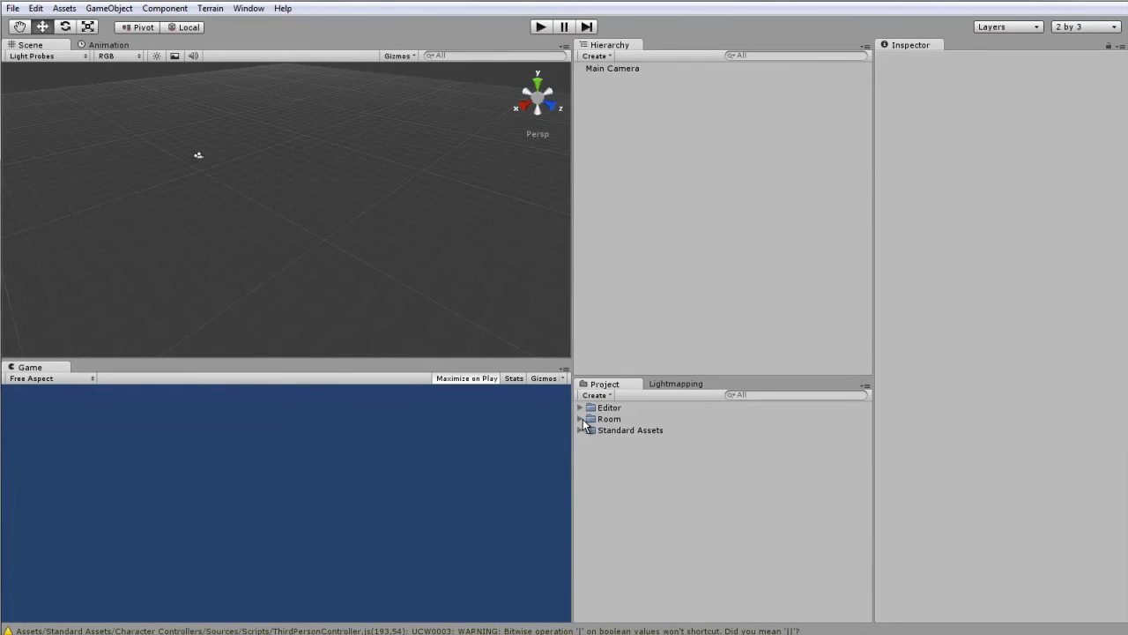
{"action": "left_click", "coordinate": [581, 419]}
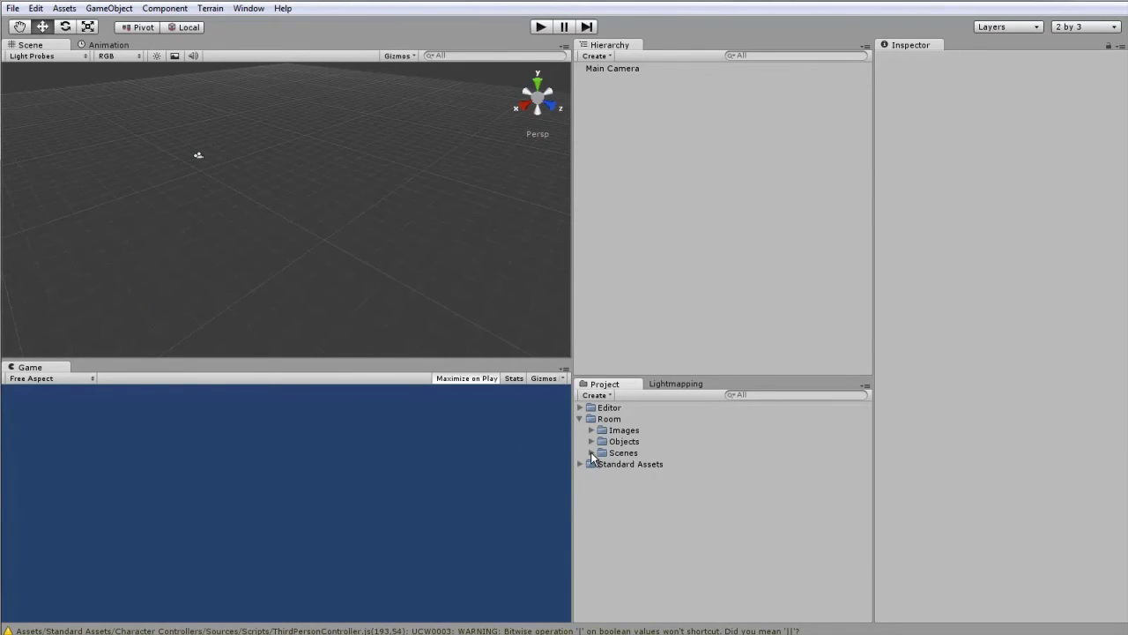
{"action": "left_click", "coordinate": [591, 452]}
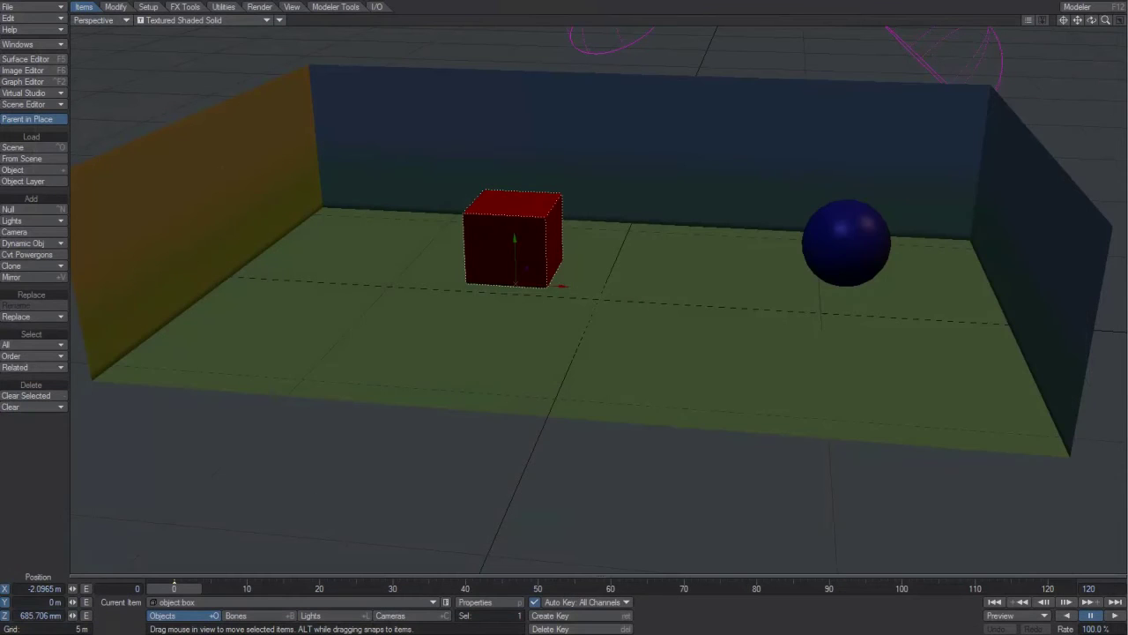
Relaunch Unity from the Start menu and save the LightWave scene over room.lws
{"action": "key", "text": "super"}
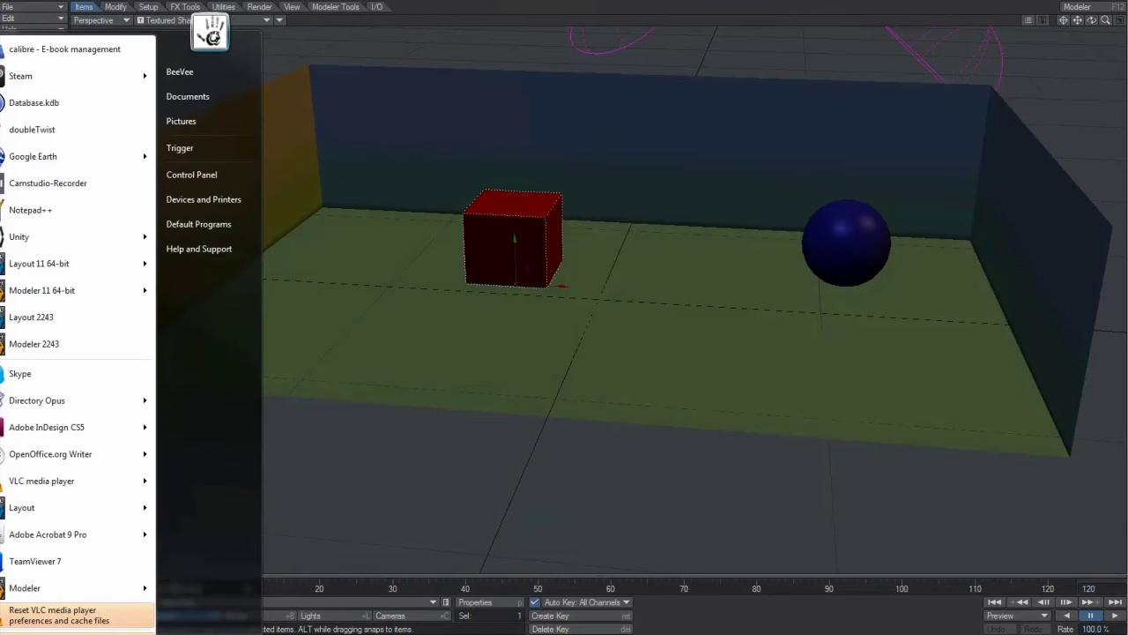
{"action": "left_click", "coordinate": [19, 237]}
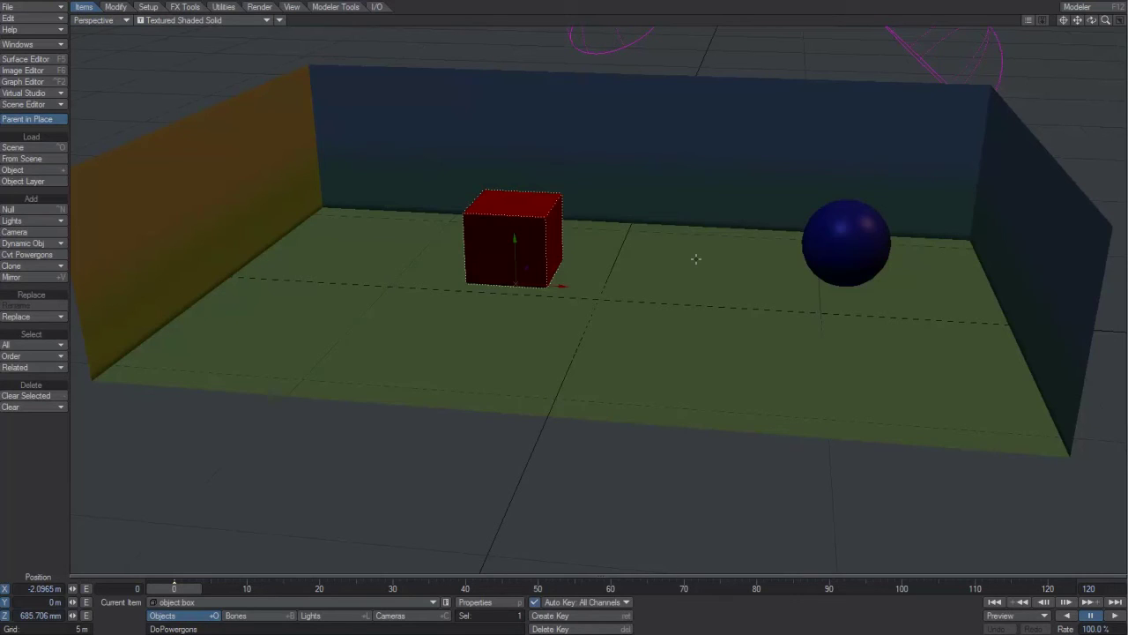
{"action": "key", "text": "s"}
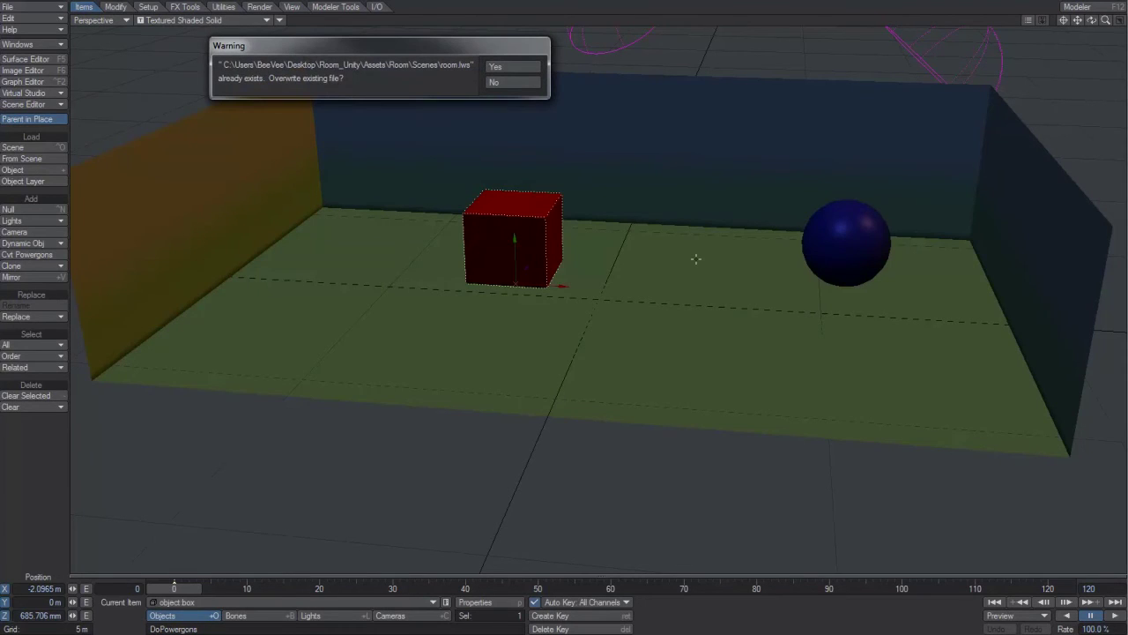
{"action": "left_click", "coordinate": [520, 69]}
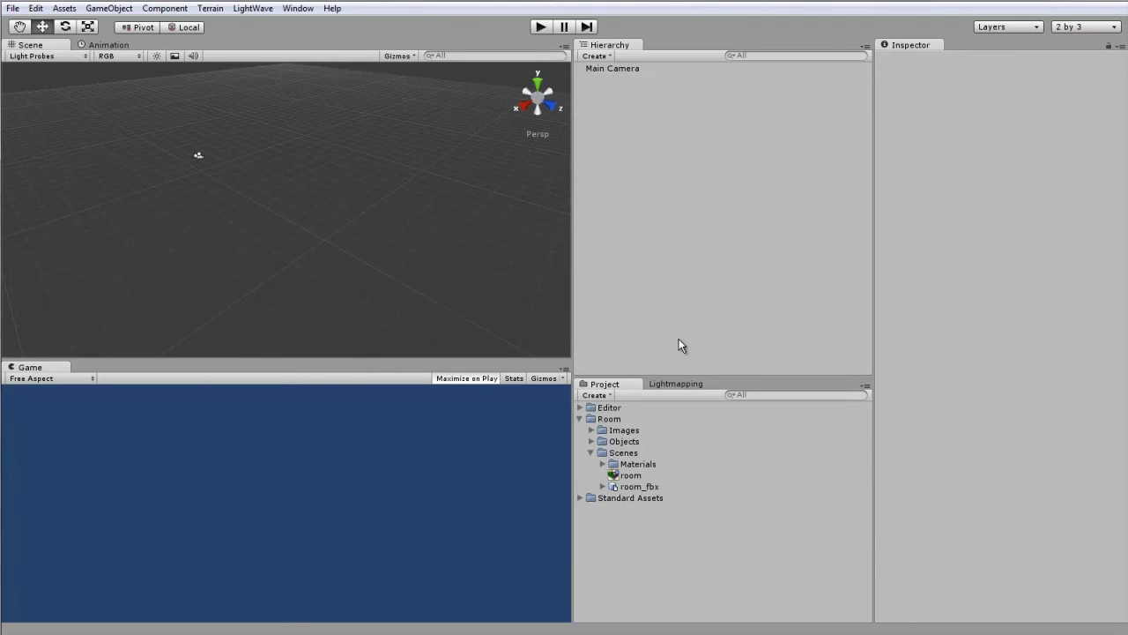
Set room_fbx's Scale Factor from 0.01 to 1 and enable Generate Colliders
{"action": "left_click", "coordinate": [631, 488]}
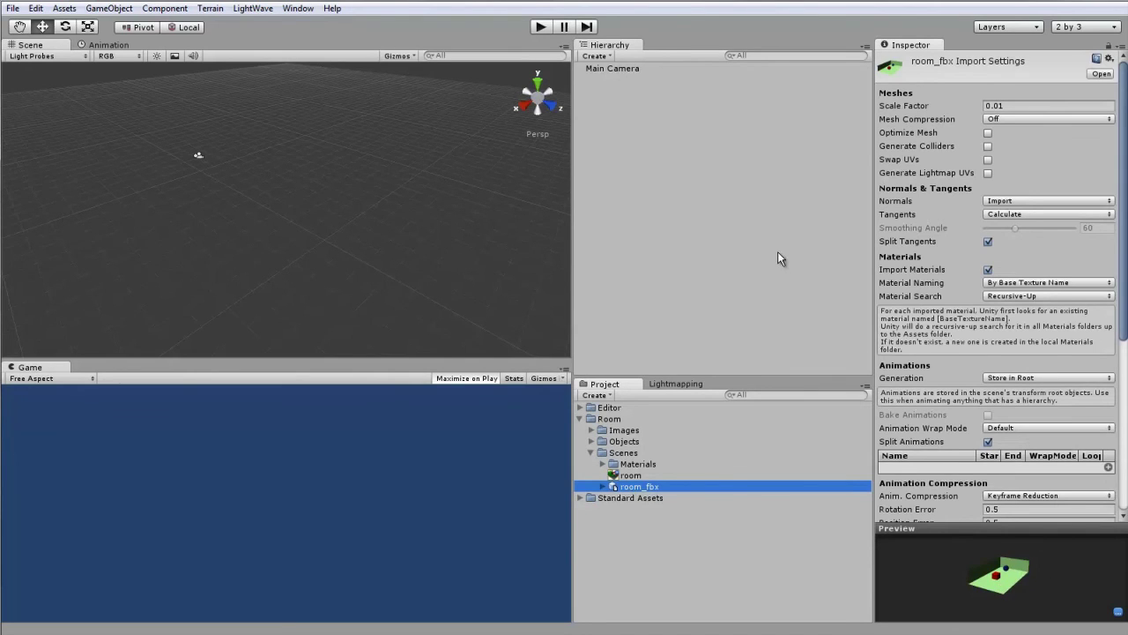
{"action": "left_click", "coordinate": [1027, 106]}
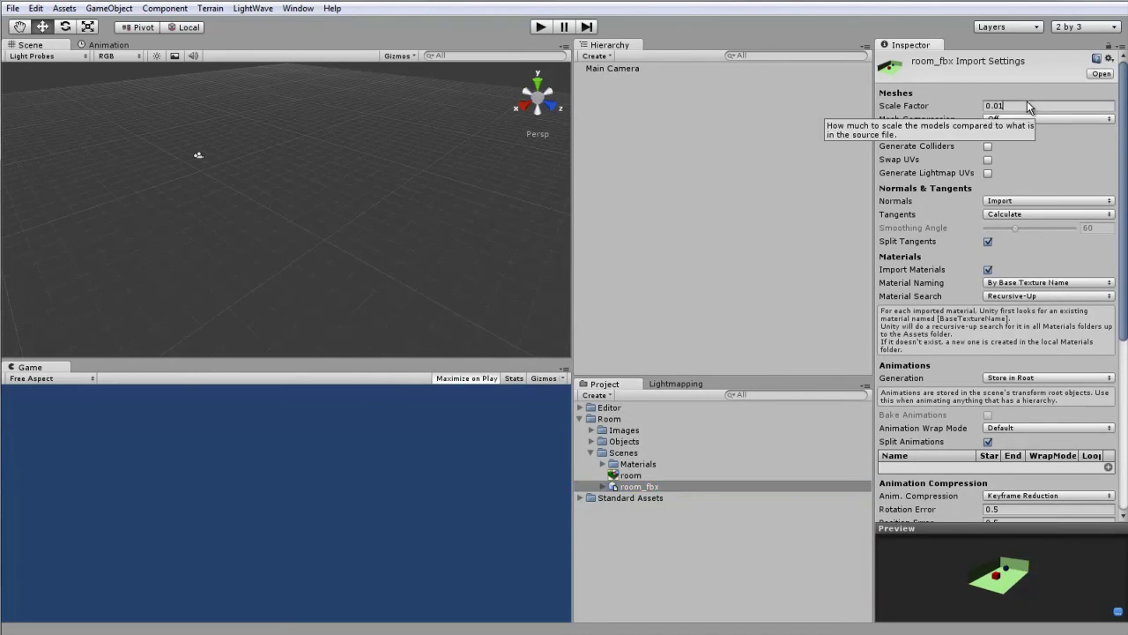
{"action": "left_click", "coordinate": [972, 104]}
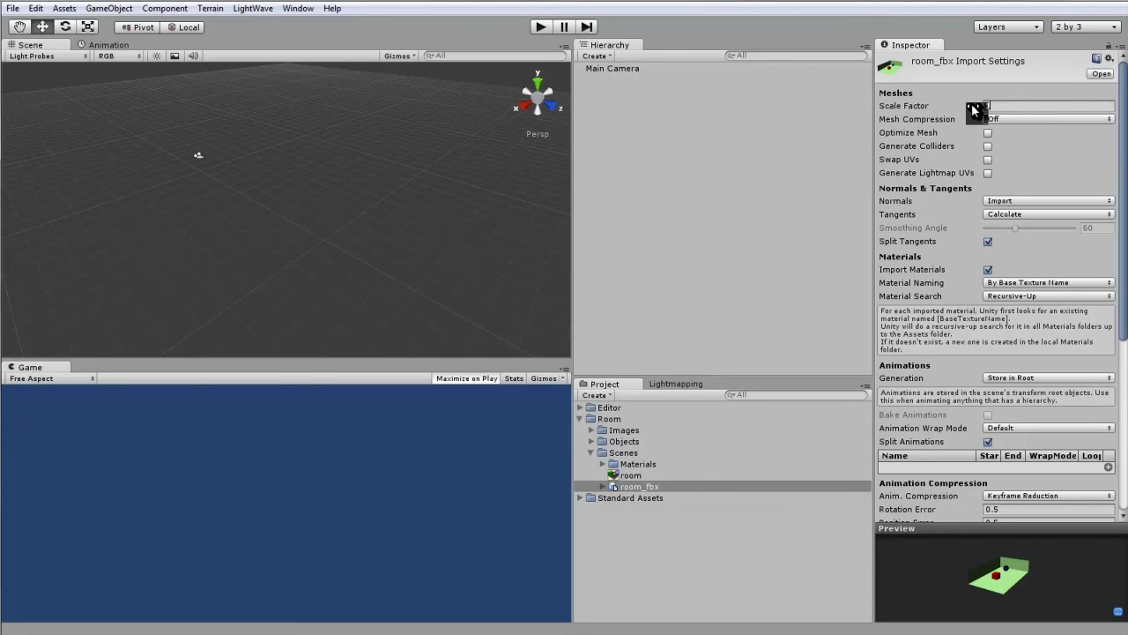
{"action": "type", "text": "1"}
{"action": "left_click", "coordinate": [987, 146]}
Drag room_fbx into the Hierarchy and apply the changed import settings
{"action": "left_click", "coordinate": [629, 488]}
{"action": "left_click_drag", "start_coordinate": [628, 491], "coordinate": [658, 231]}
{"action": "left_click_drag", "start_coordinate": [644, 127], "coordinate": [644, 127]}
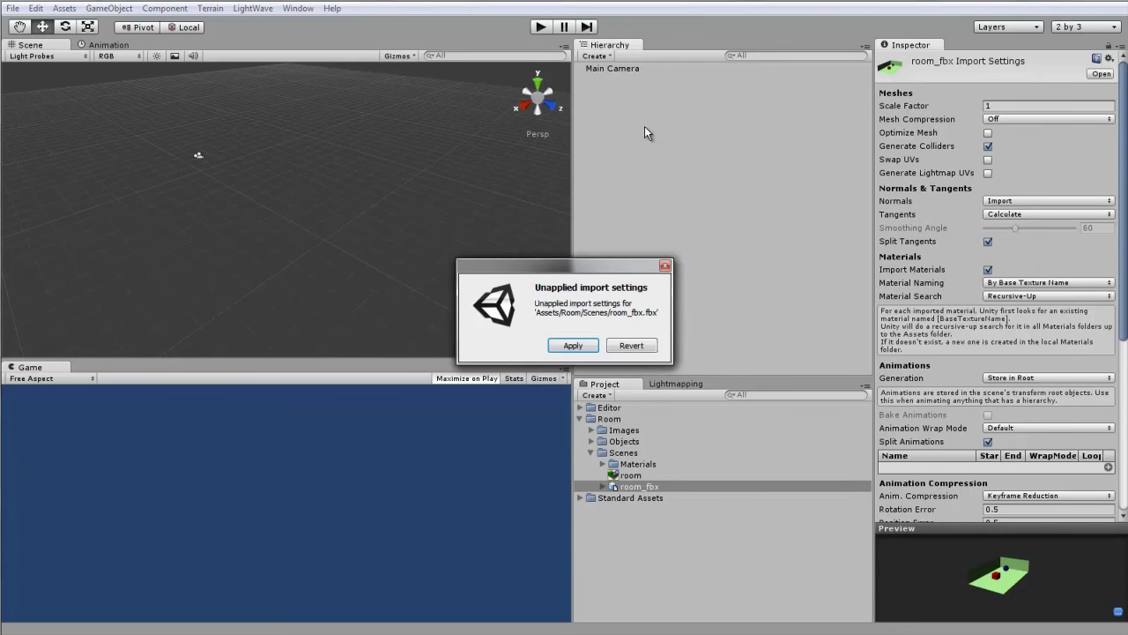
{"action": "left_click", "coordinate": [573, 345]}
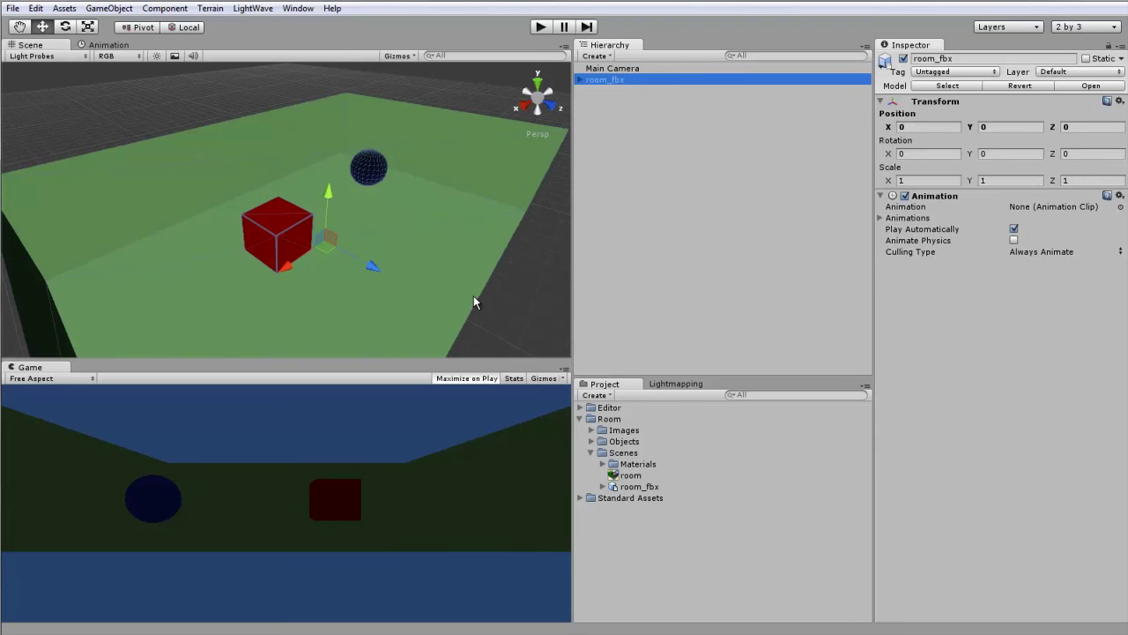
Orbit the Scene view around the imported room_fbx with its green room, red box and blue ball
{"action": "left_click_drag", "start_coordinate": [473, 297], "coordinate": [412, 282], "text": "alt"}
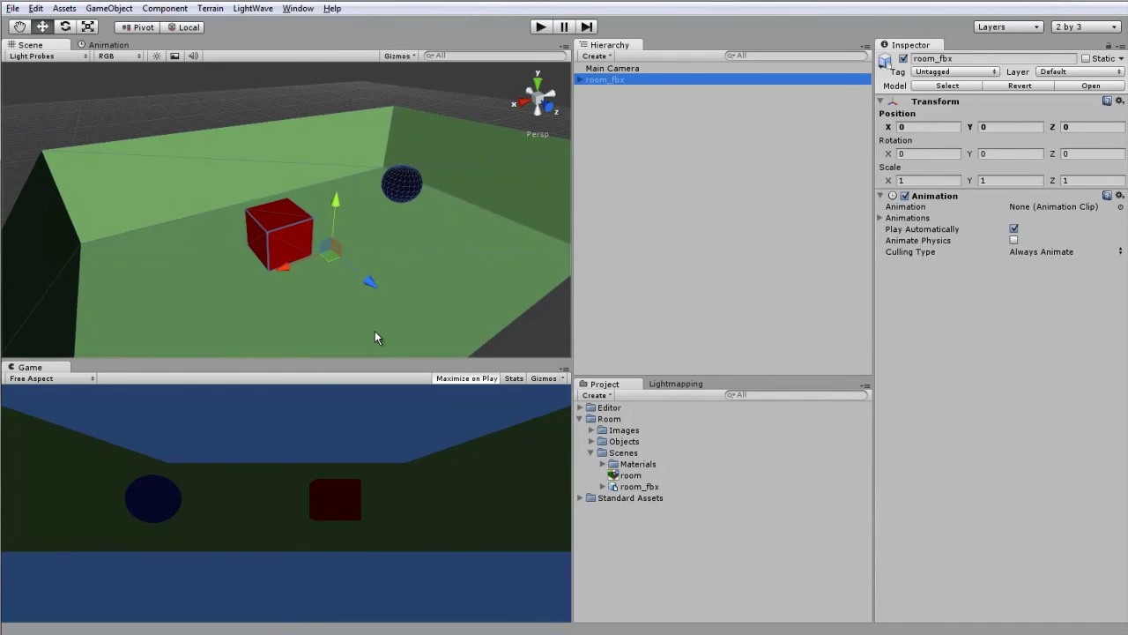